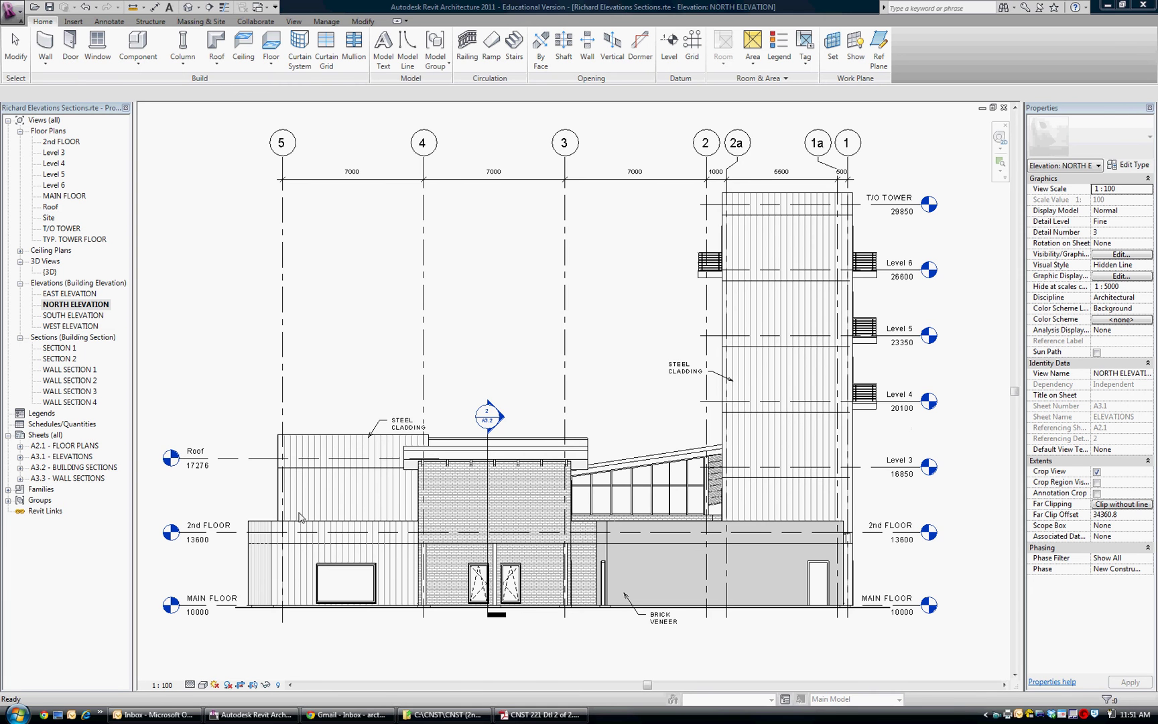
Step: Zoom into the parapet and compare line weights with Thin Lines switched on, then off
scroll(322, 532, up, 3)
middle_drag(357, 361, 395, 414)
scroll(402, 419, up, 1)
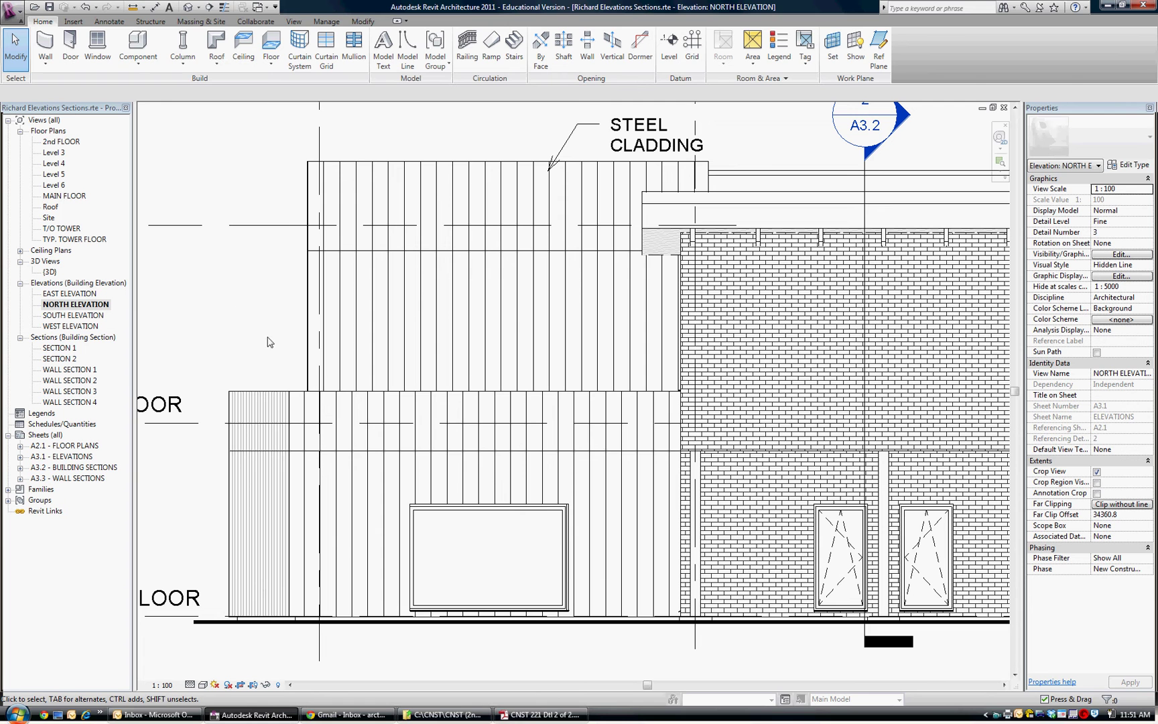
click(225, 8)
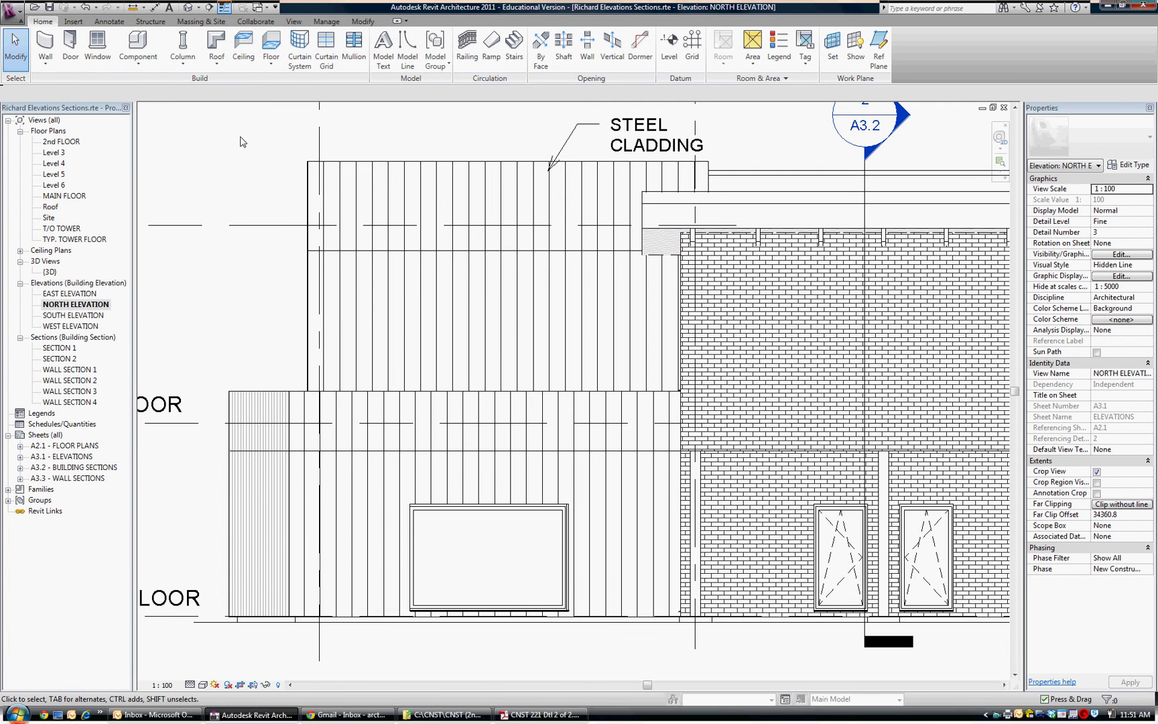
click(225, 8)
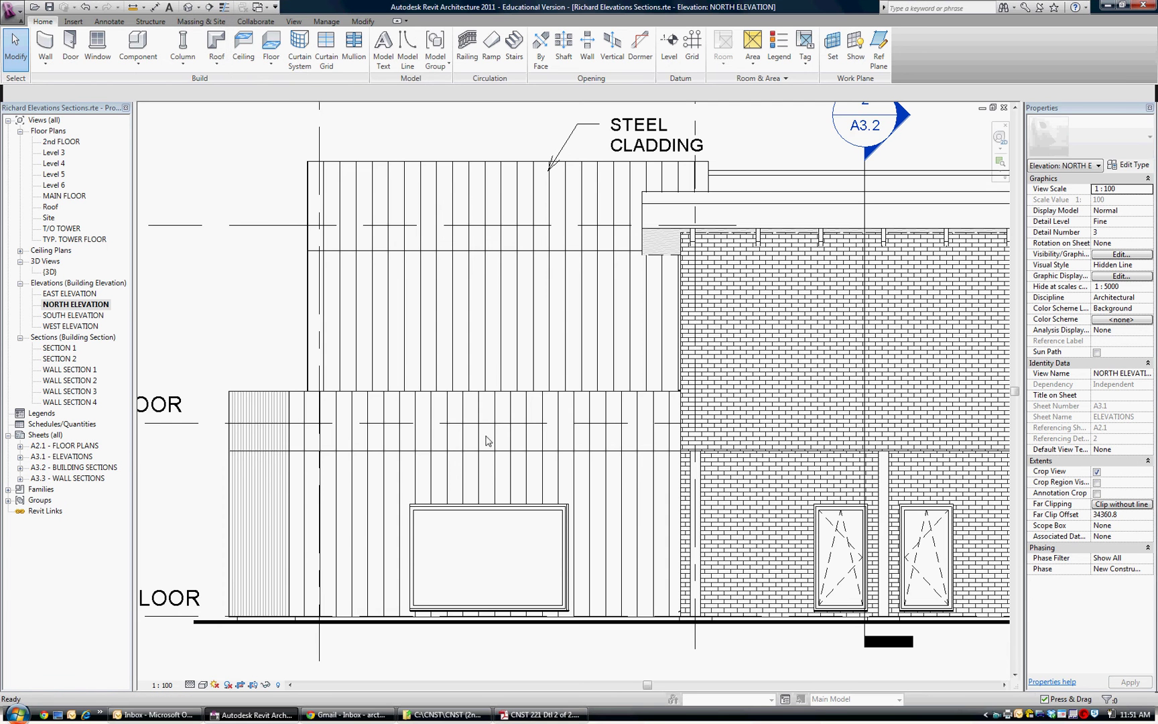
scroll(451, 549, down, 1)
scroll(410, 555, up, 3)
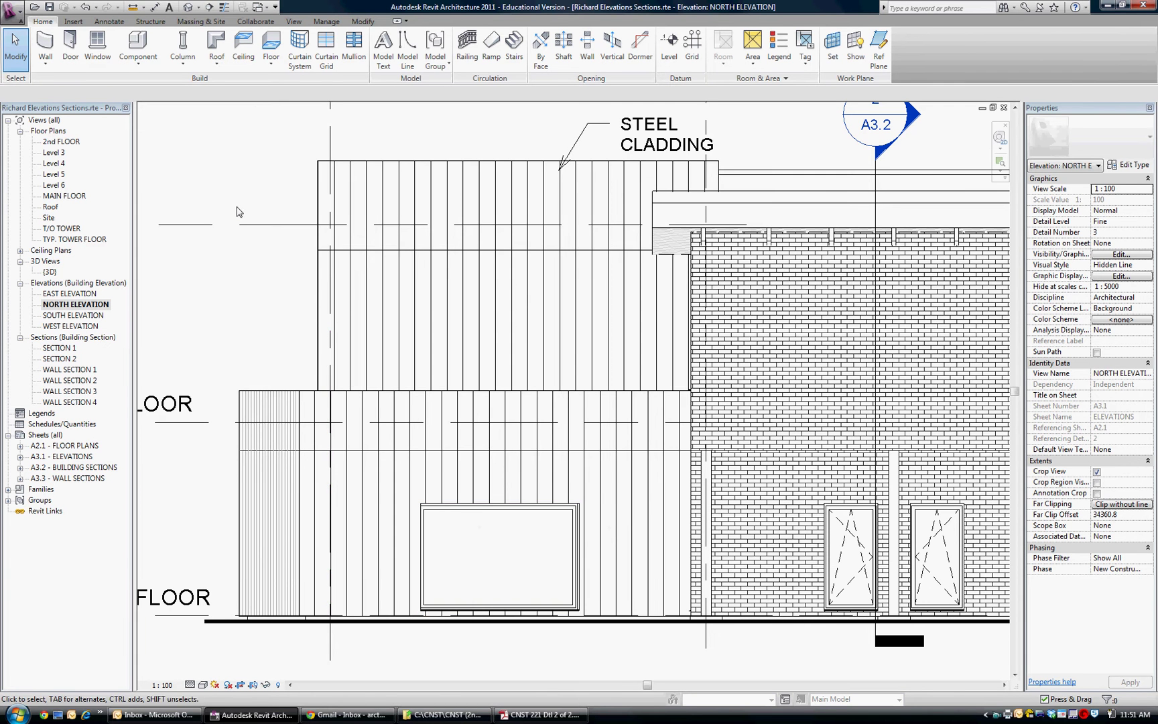
Step: Open Visibility/Graphics for NORTH ELEVATION and expand and select the Roofs model category
click(294, 22)
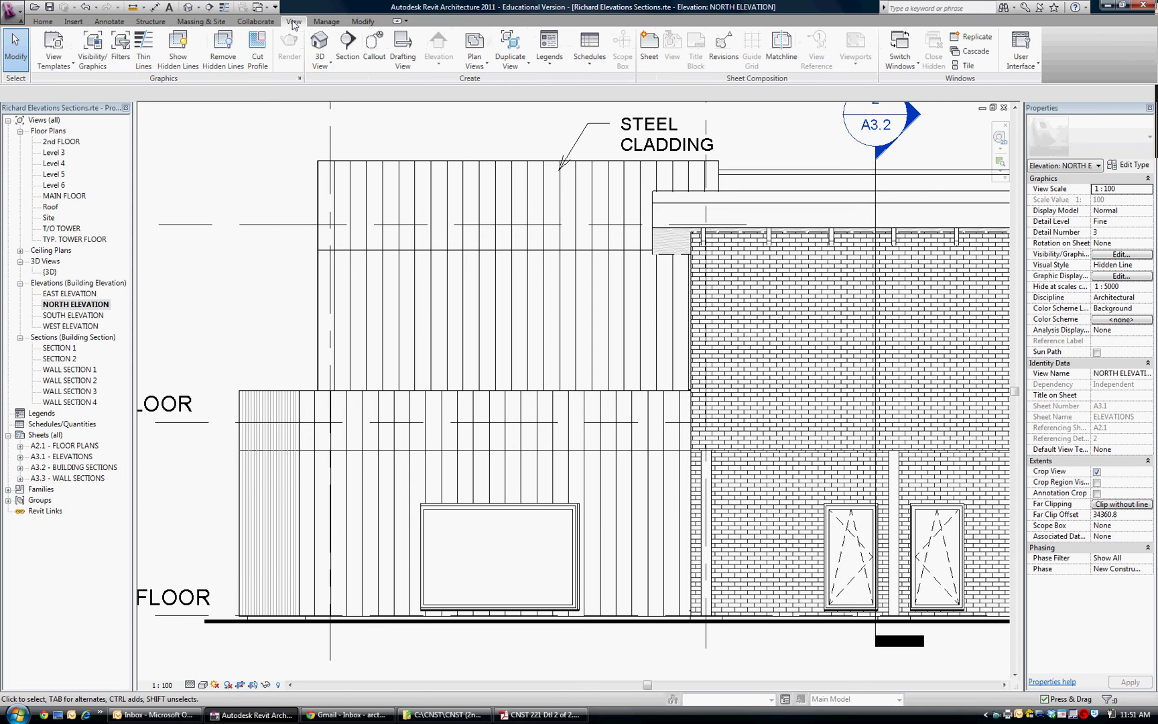
click(93, 49)
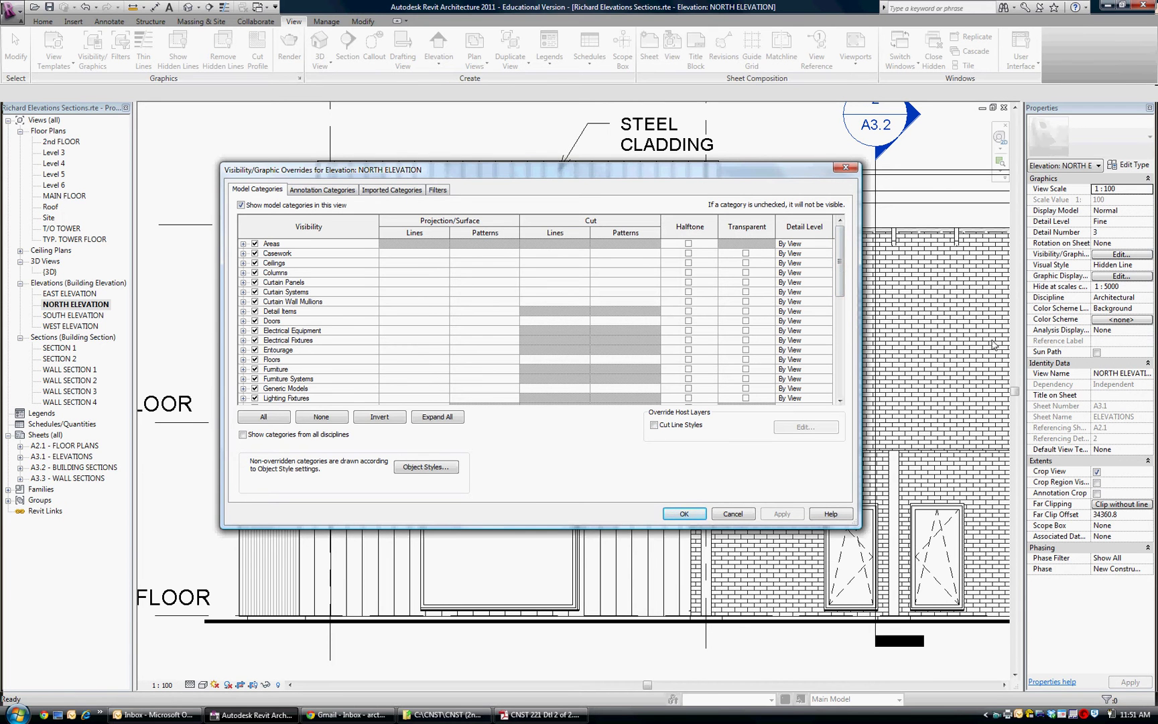
drag(841, 266, 841, 364)
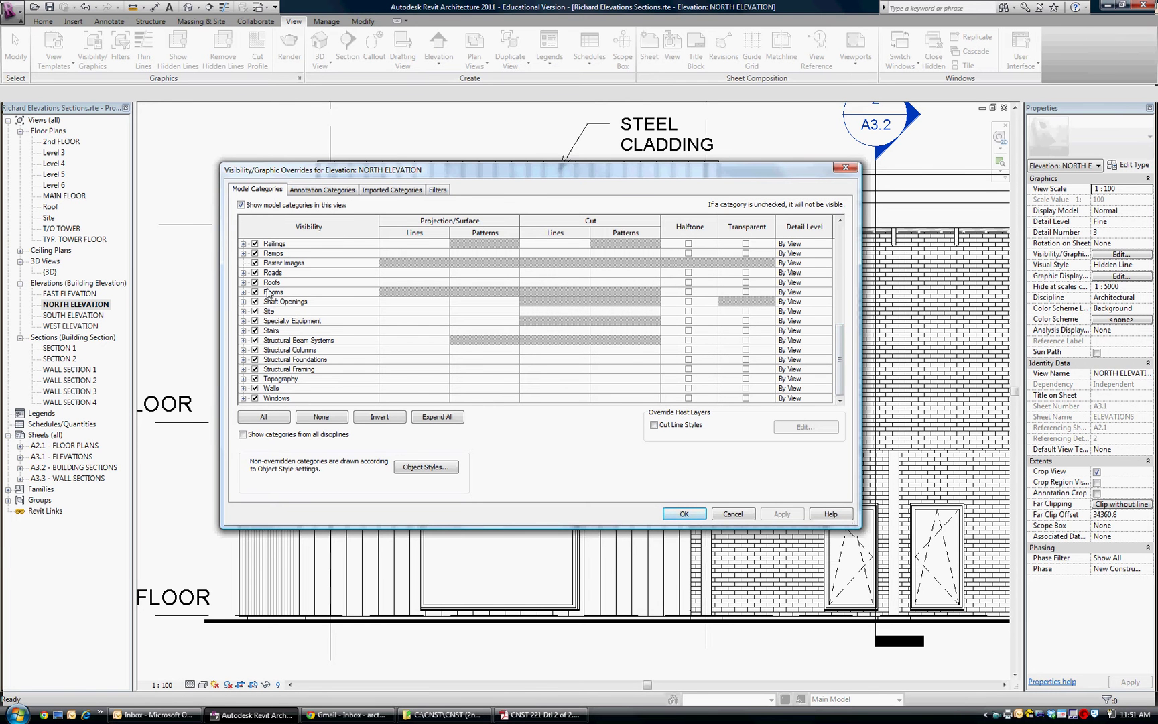
click(243, 283)
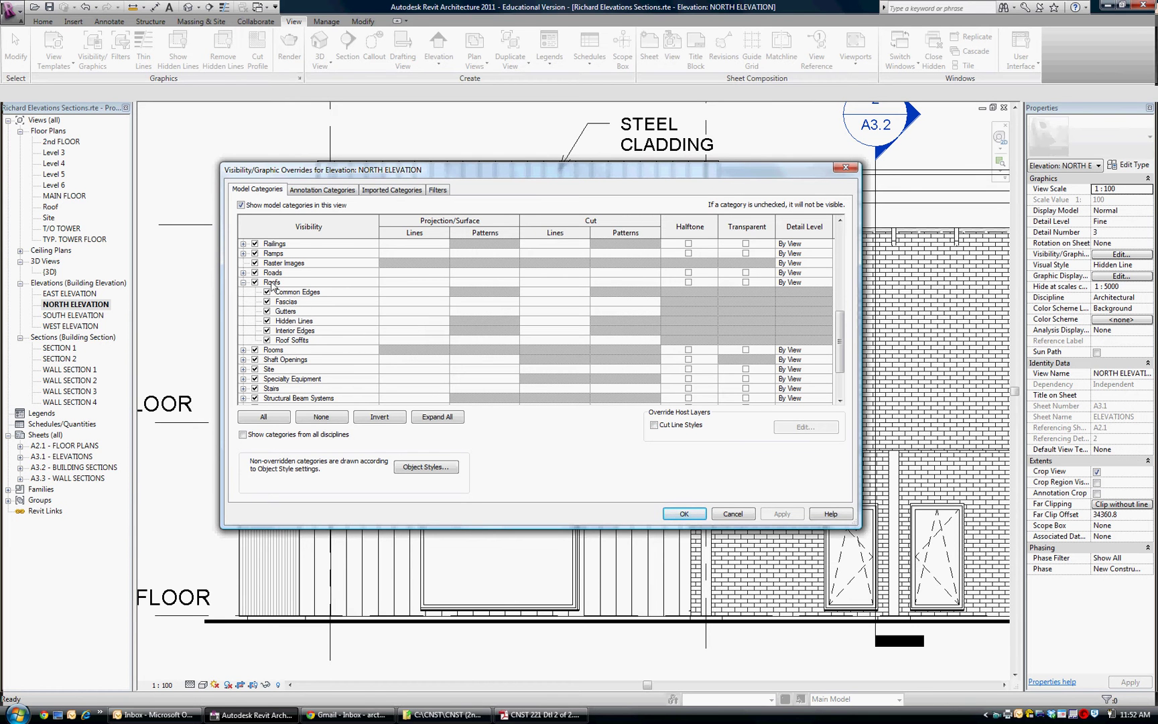
click(403, 283)
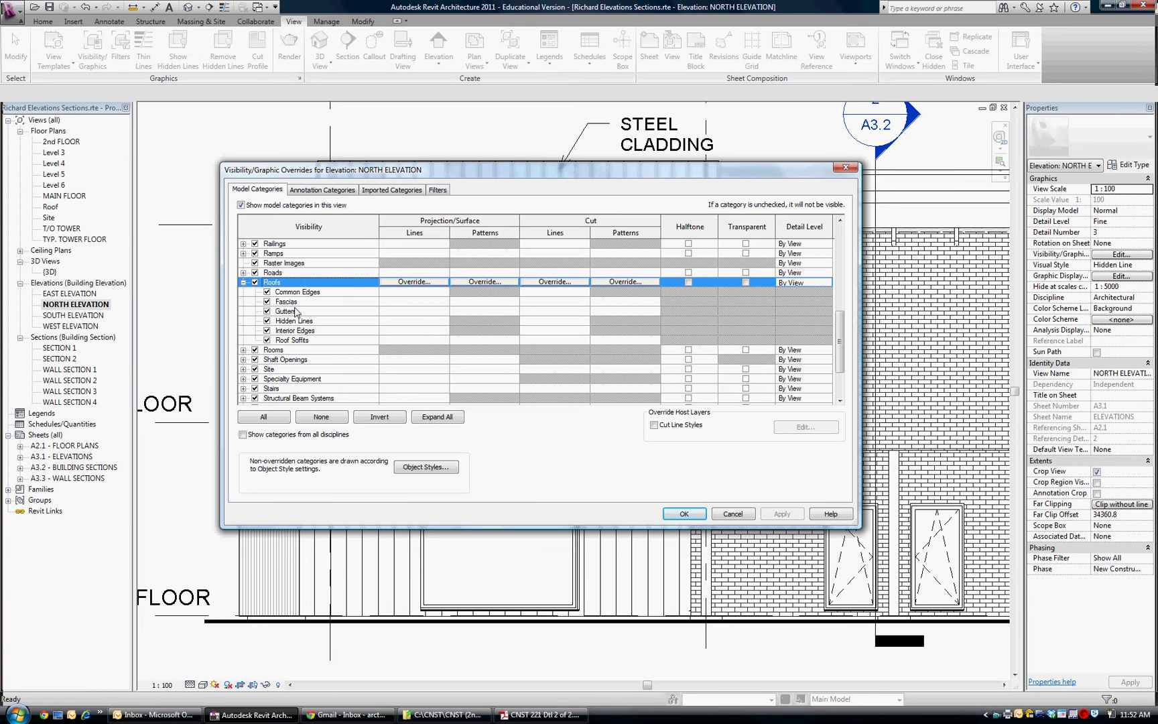
Step: Give the Roofs Projection/Surface Lines an override with line weight 4
click(414, 282)
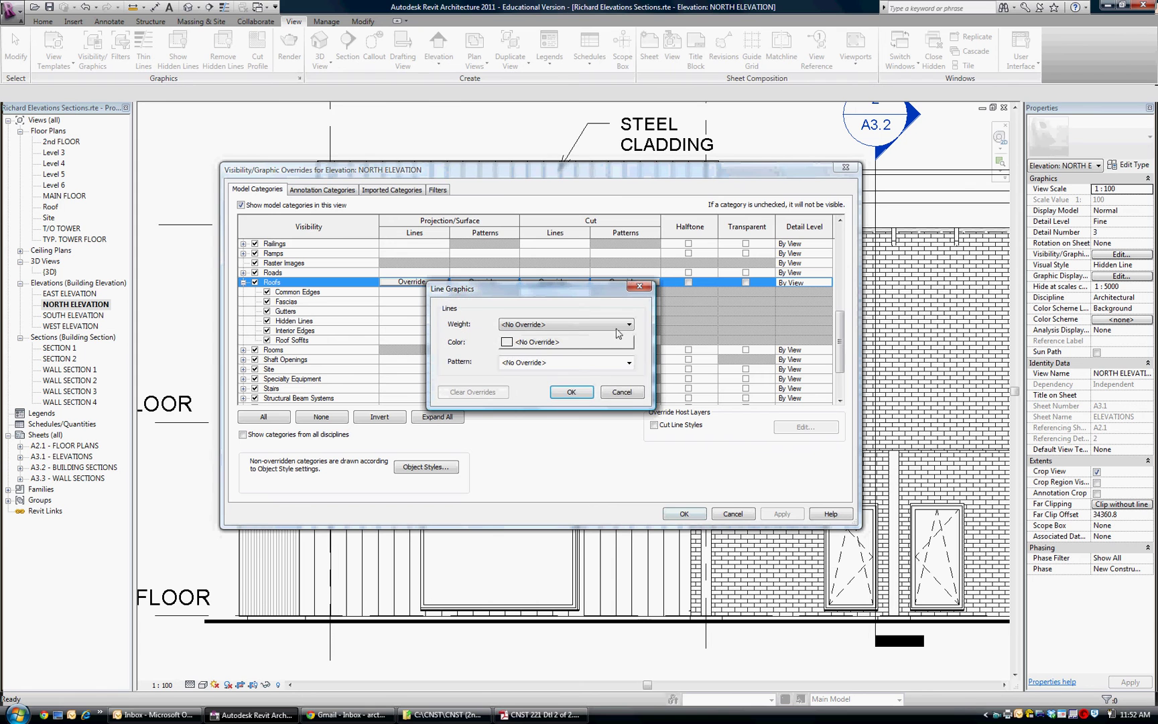
click(620, 326)
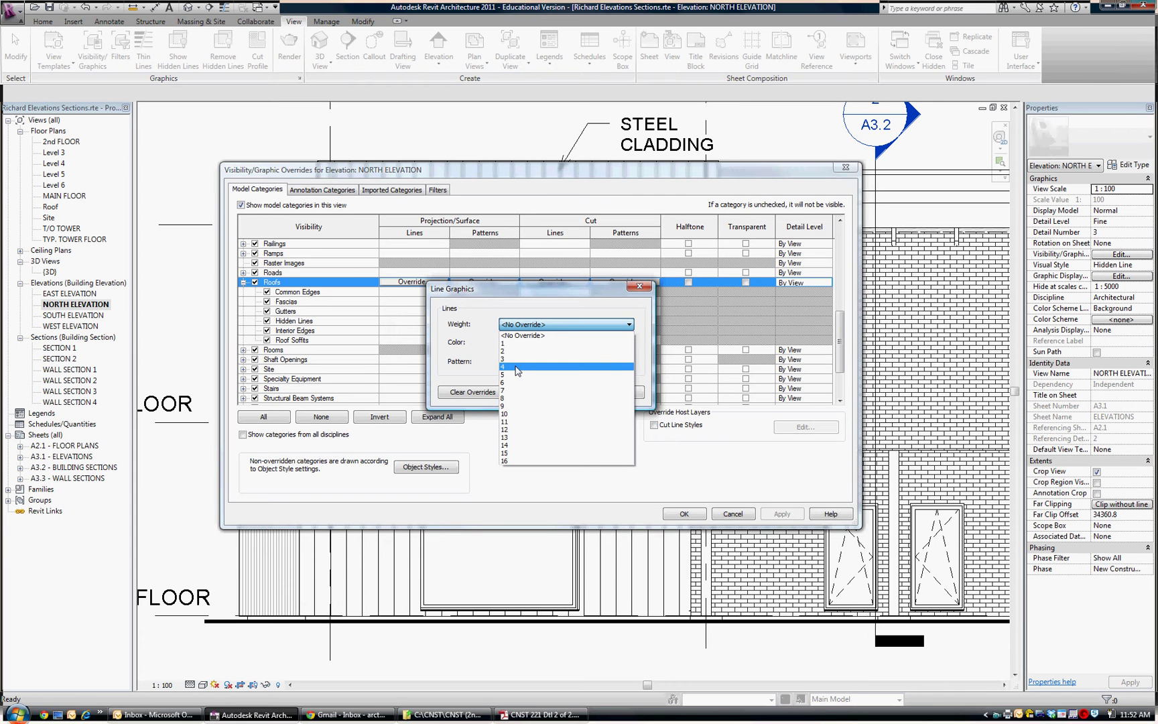
click(516, 368)
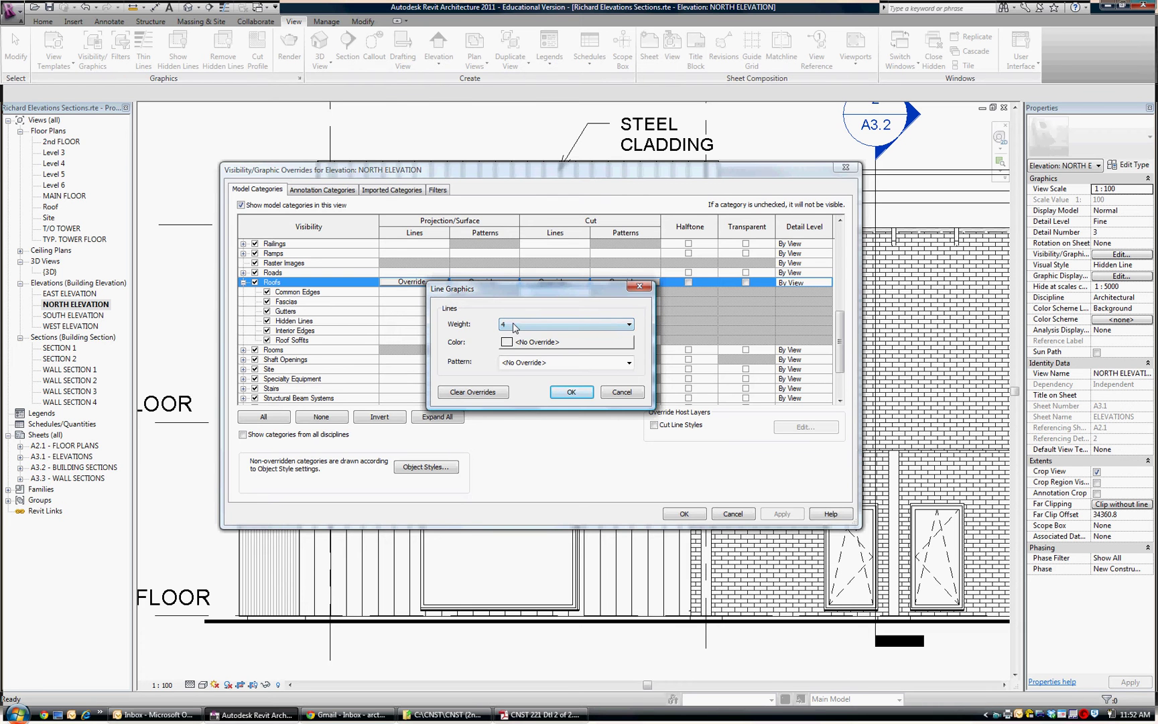
click(570, 392)
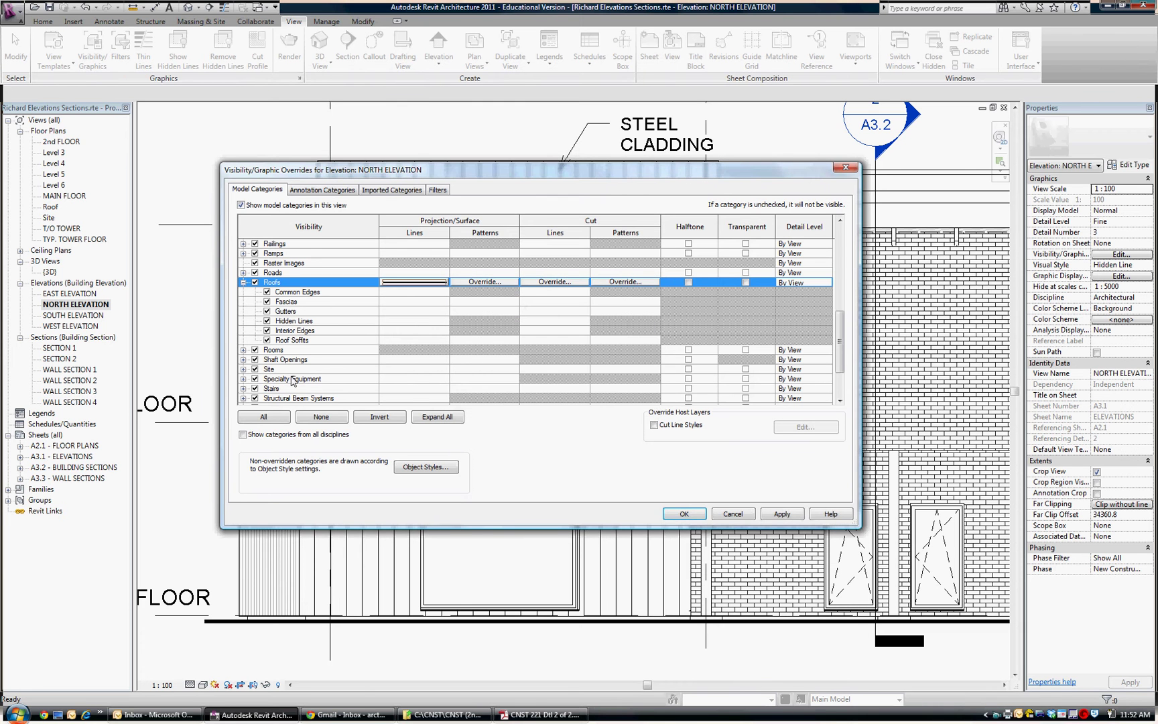
Step: Expand Walls and set its Projection/Surface Lines override weight to 4
scroll(818, 326, down, 2)
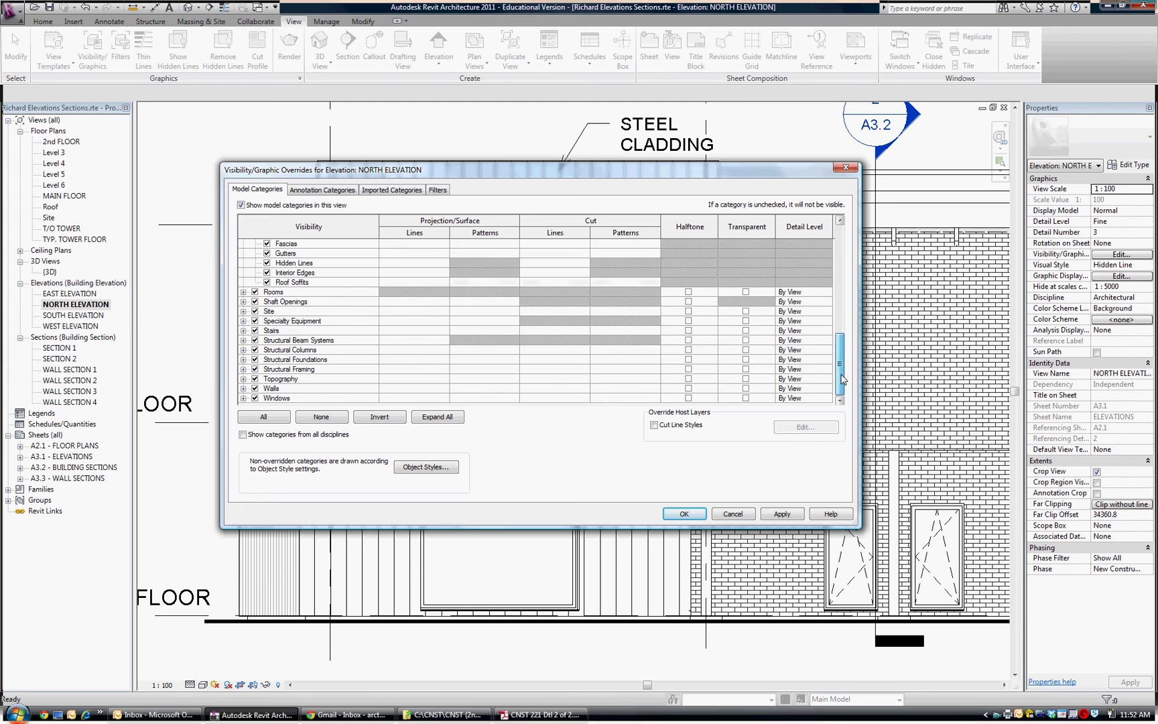
click(243, 388)
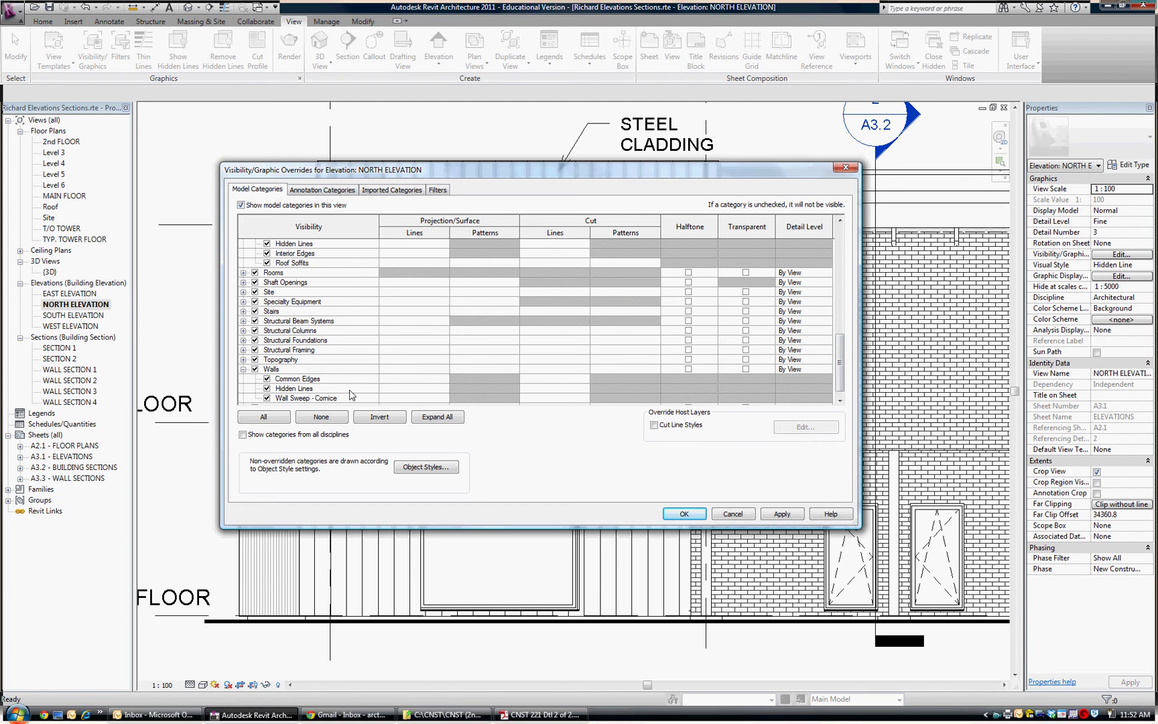
click(405, 372)
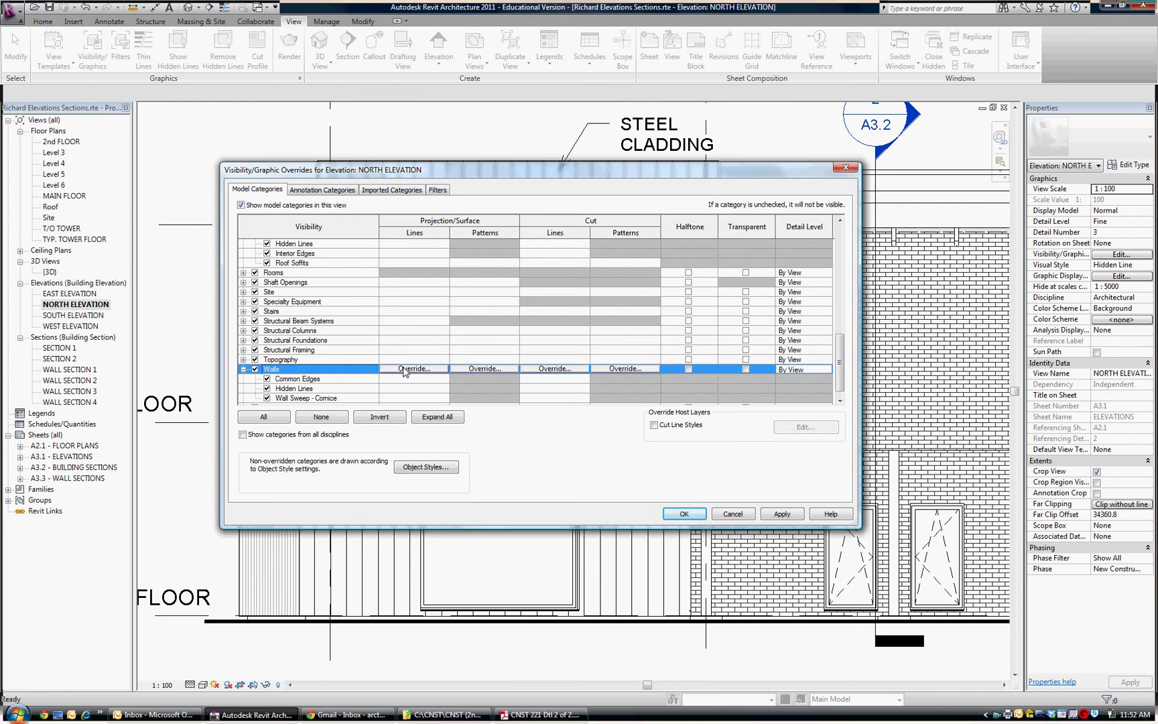
click(406, 369)
click(534, 327)
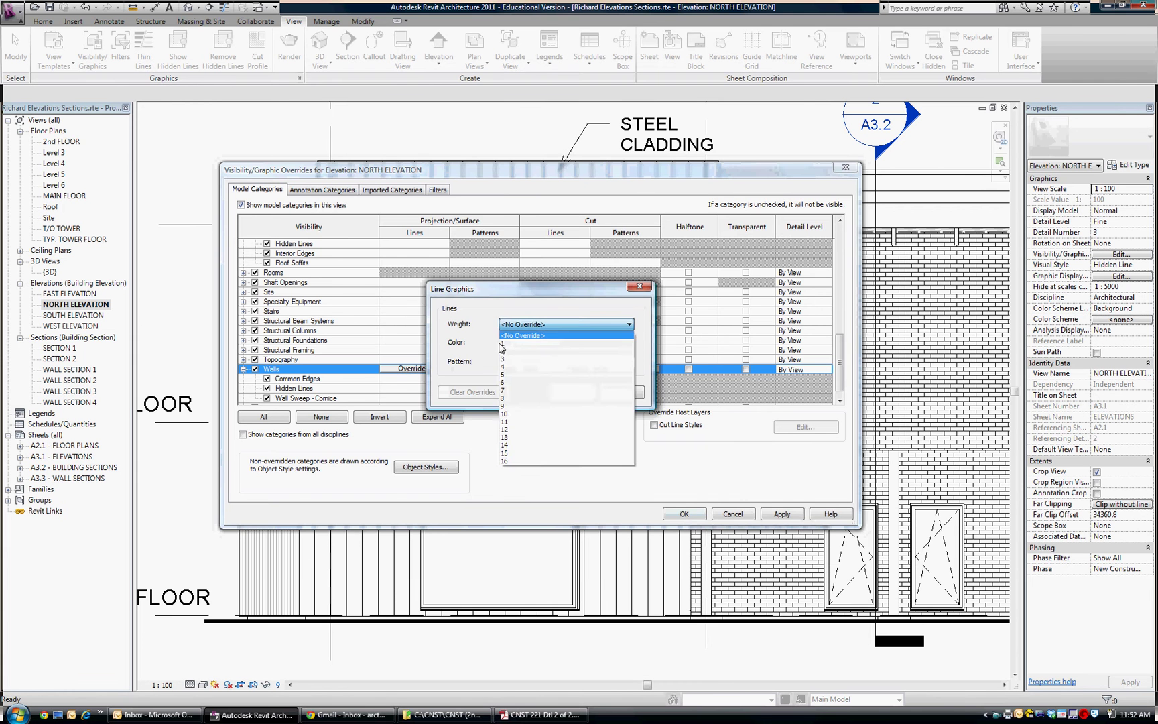
click(536, 368)
key(Return)
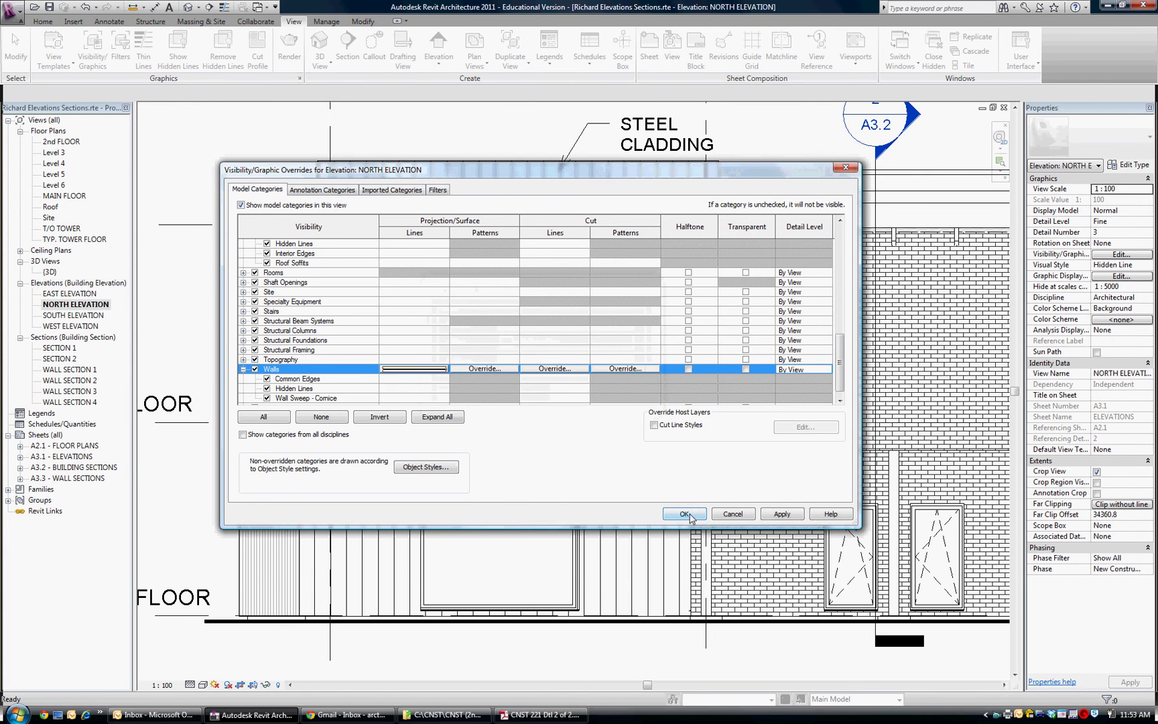
Step: Apply the overrides, then toggle Thin Lines on and off to check the heavier outlines
click(685, 514)
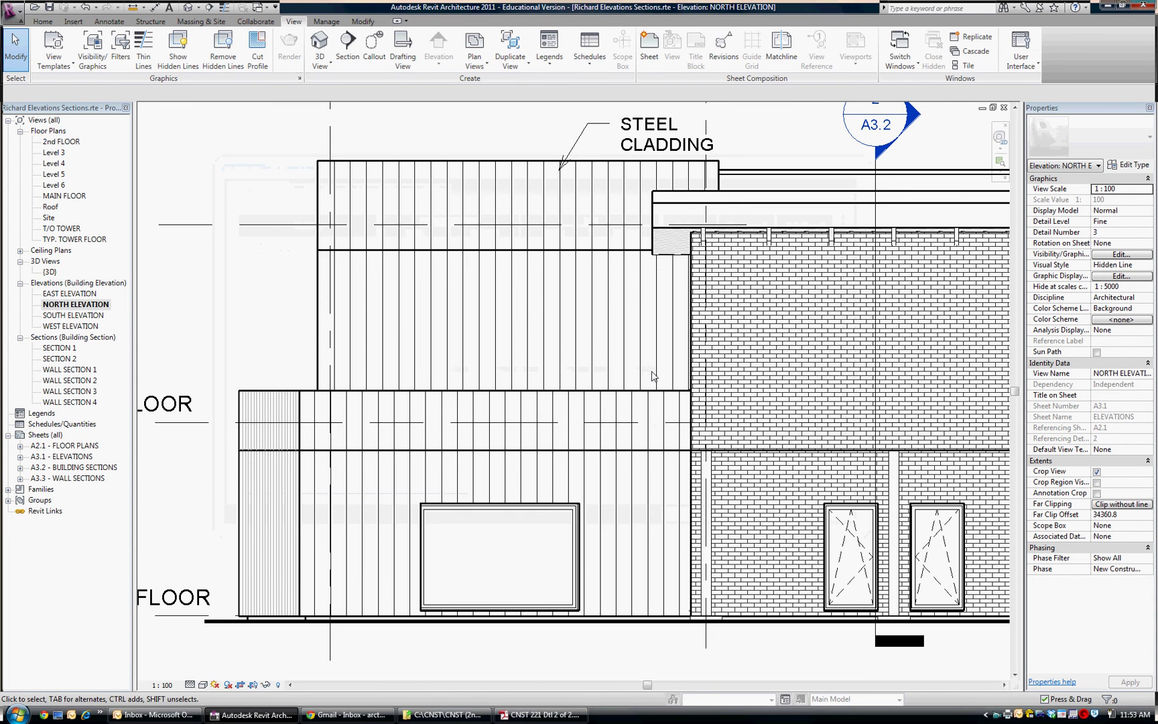
click(225, 8)
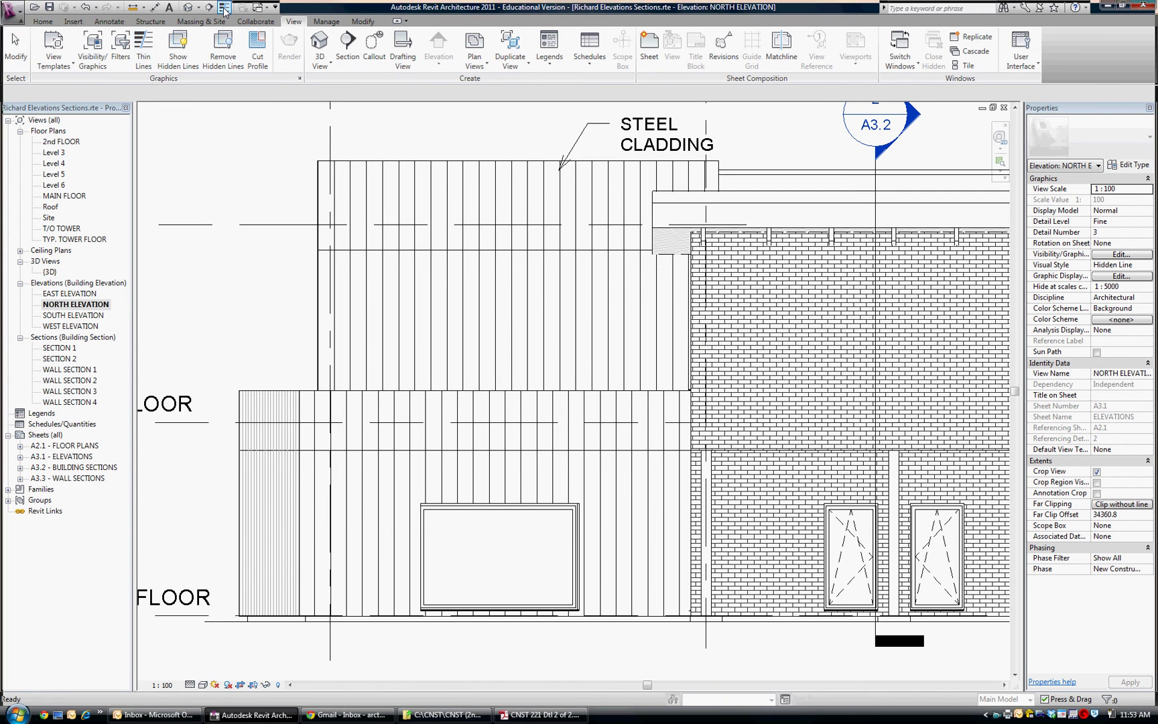
click(224, 8)
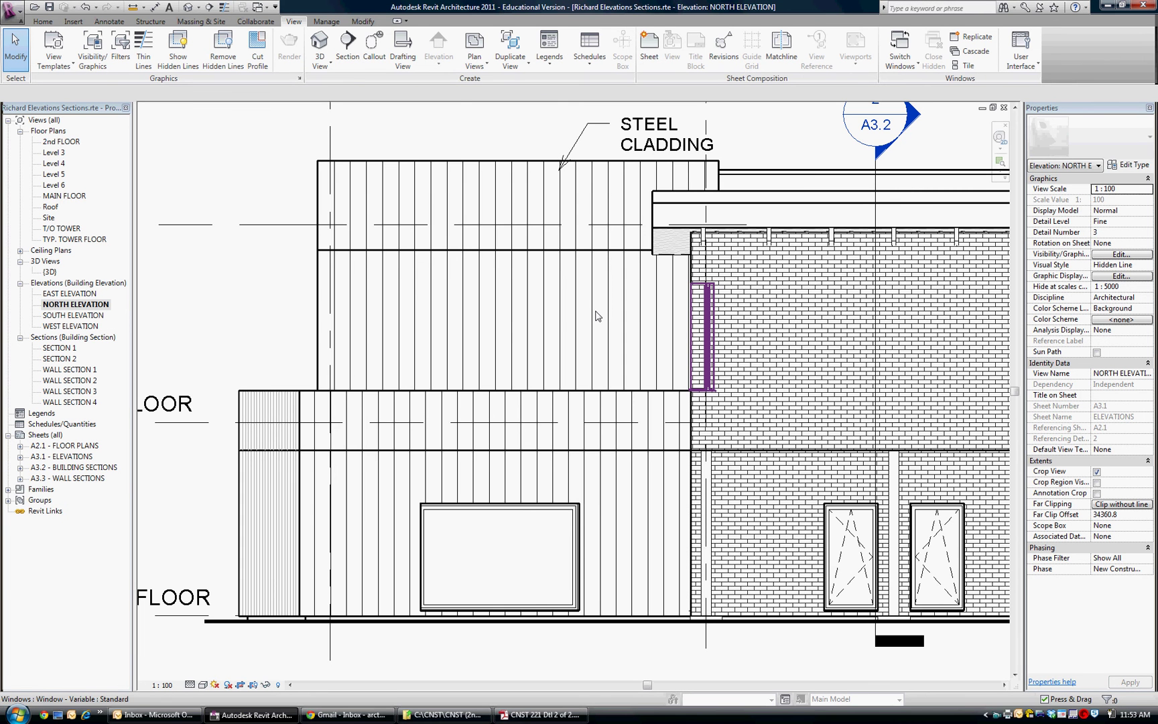
Step: Zoom and pan the elevation toward the top of the tower
scroll(345, 395, down, 1)
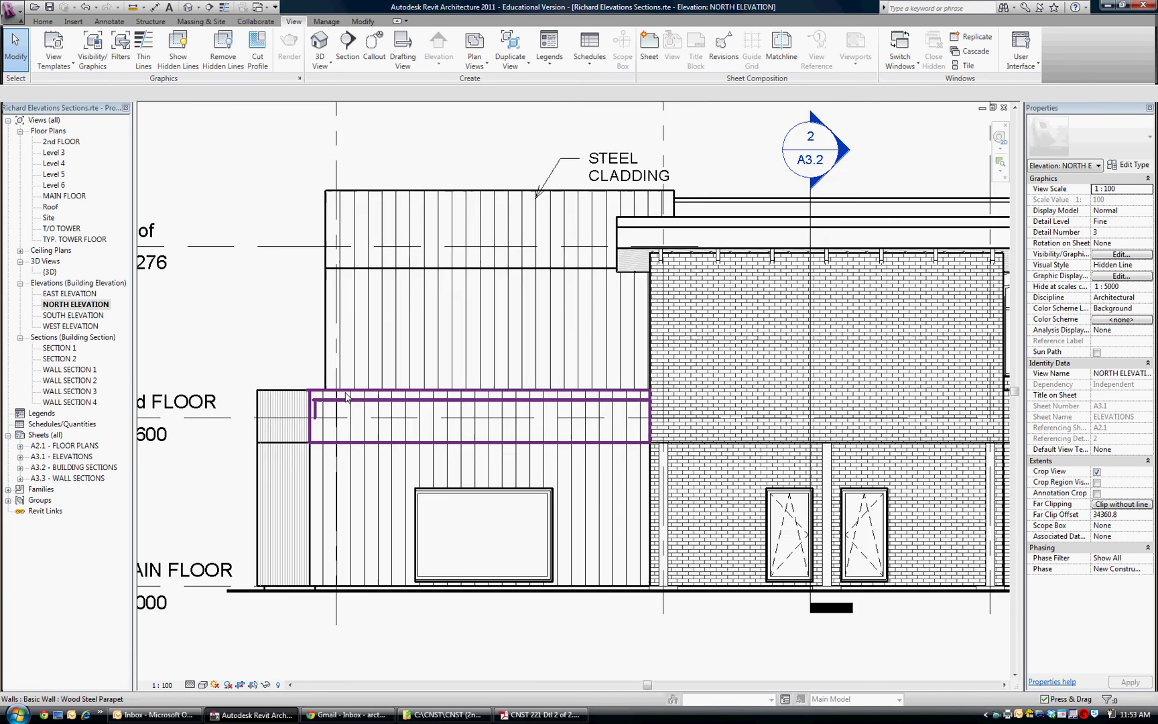
scroll(345, 396, down, 2)
scroll(483, 467, up, 2)
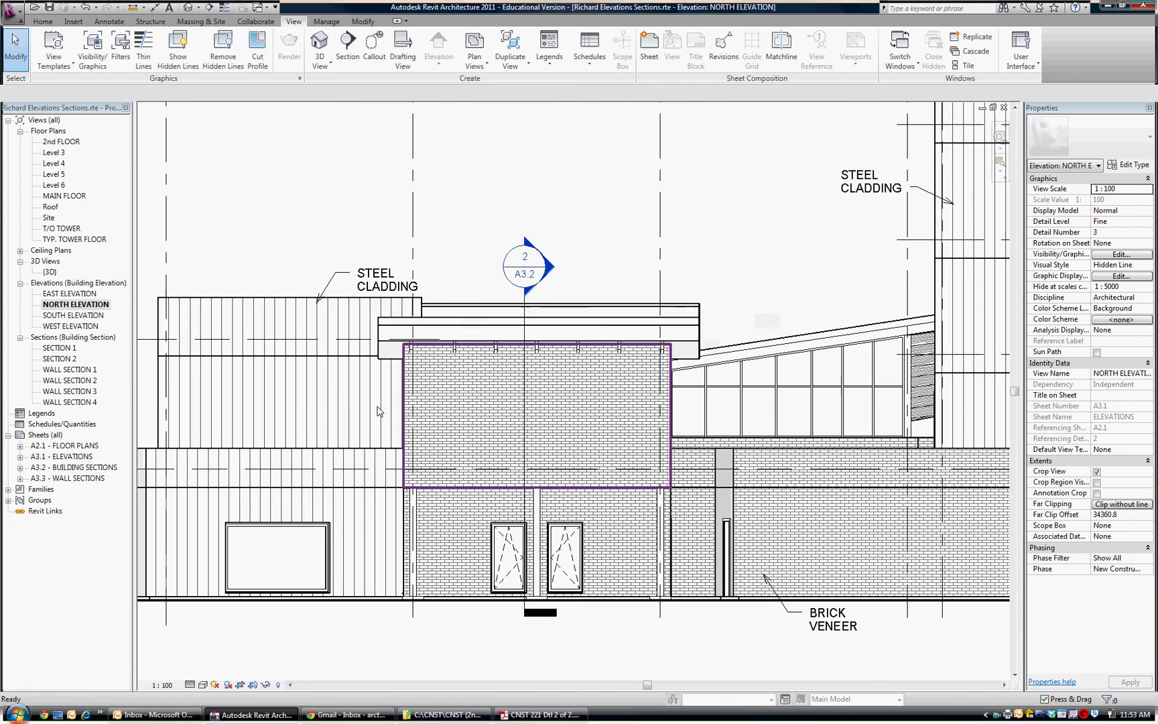
scroll(378, 411, down, 1)
scroll(379, 410, up, 2)
mouse_move(606, 405)
middle_down()
mouse_move(449, 424)
mouse_move(391, 496)
middle_up()
scroll(390, 496, down, 1)
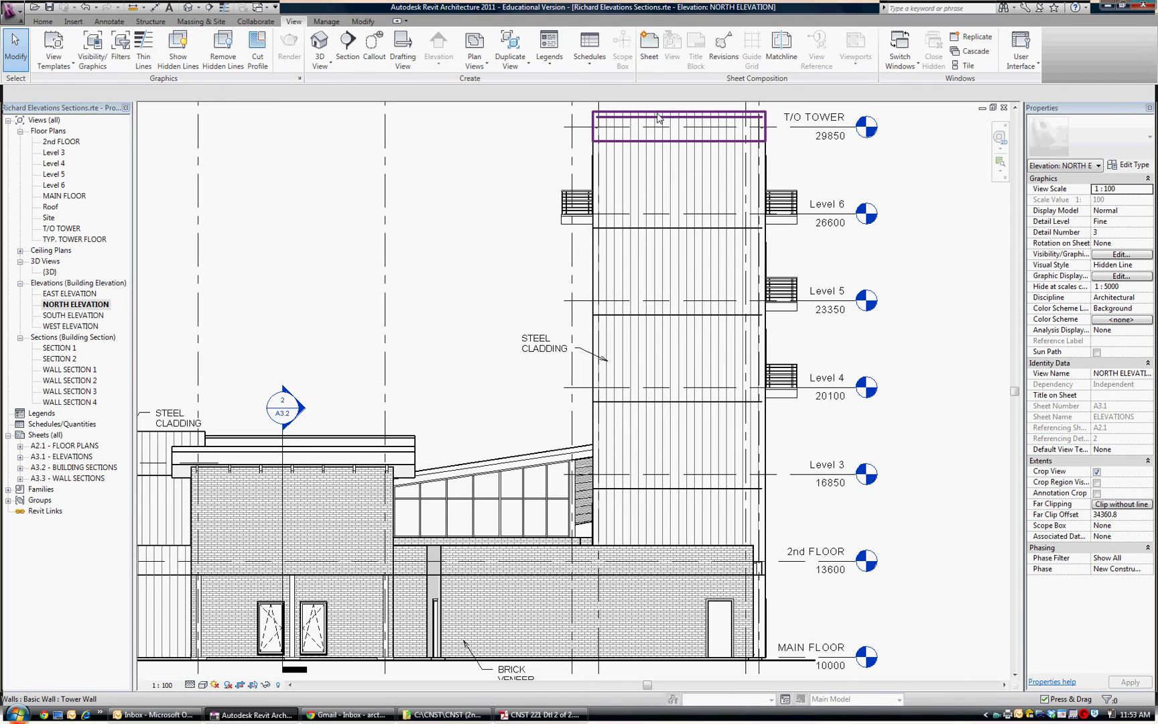
Step: Join Geometry between each stacked tower wall and the segment below, top down to the lowest
click(666, 141)
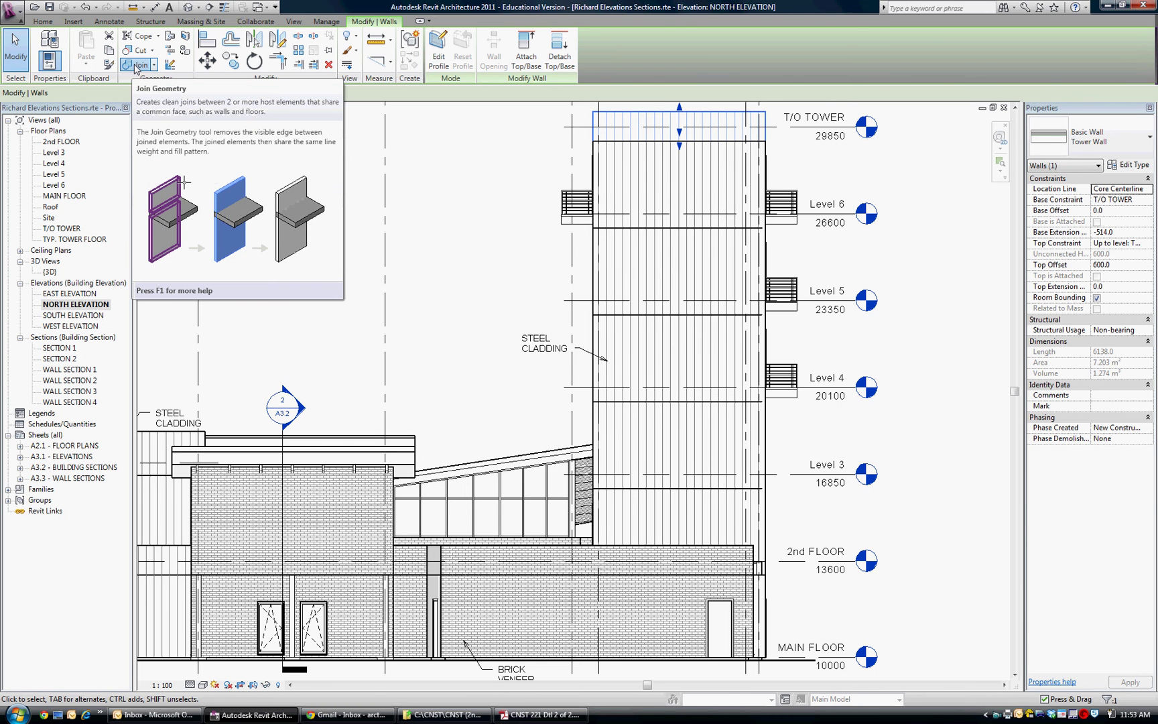
click(136, 65)
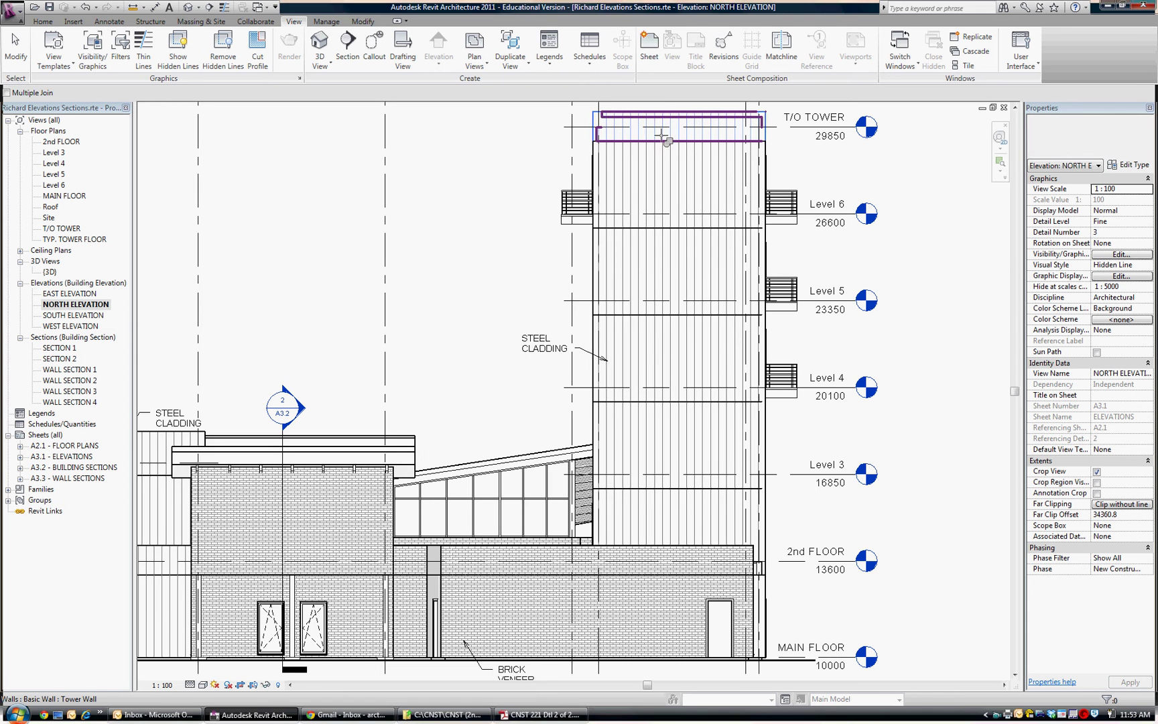
click(668, 119)
click(679, 176)
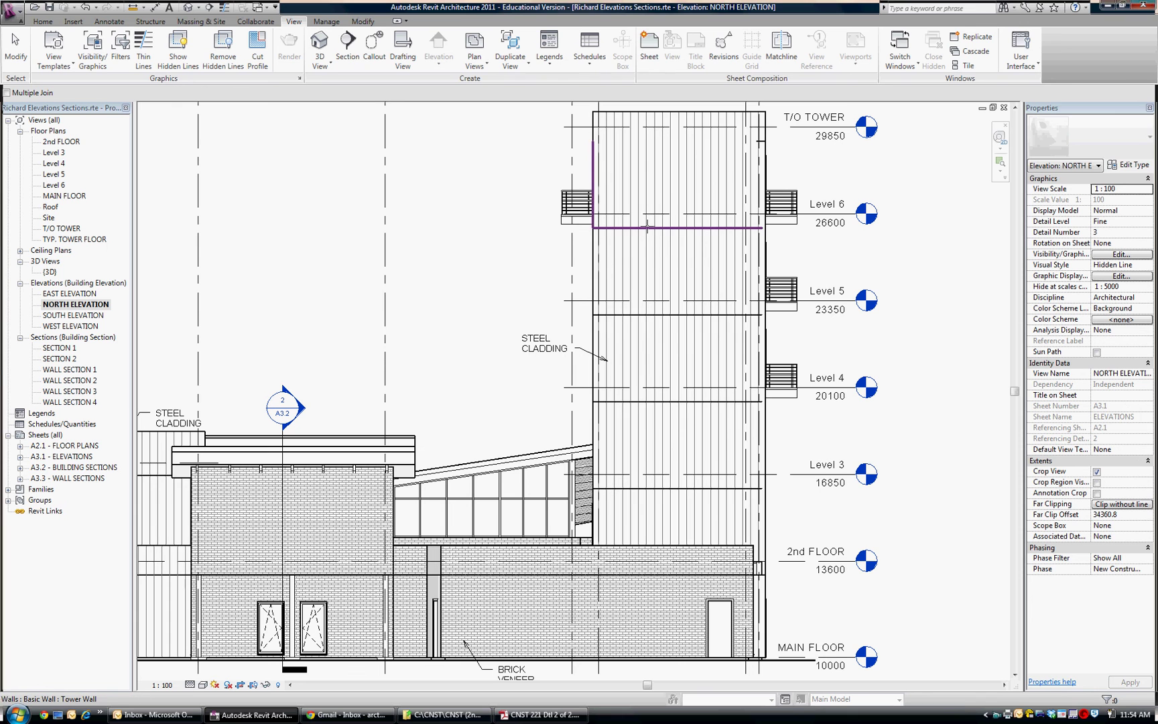
click(647, 226)
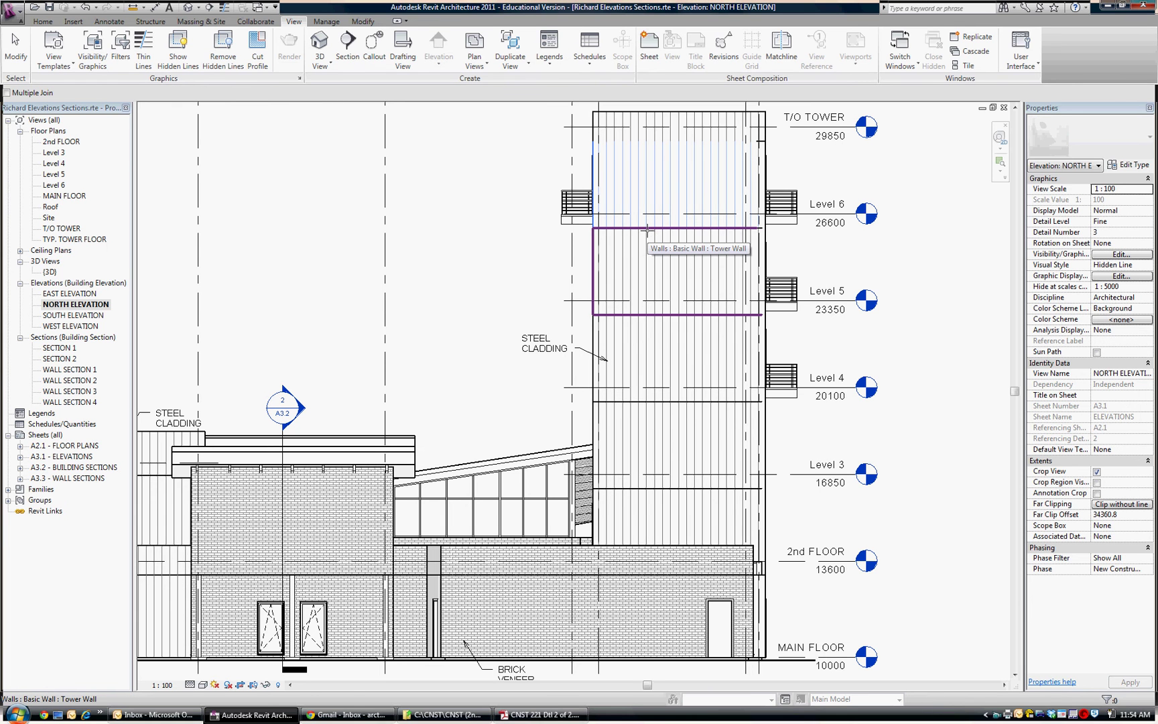
click(647, 230)
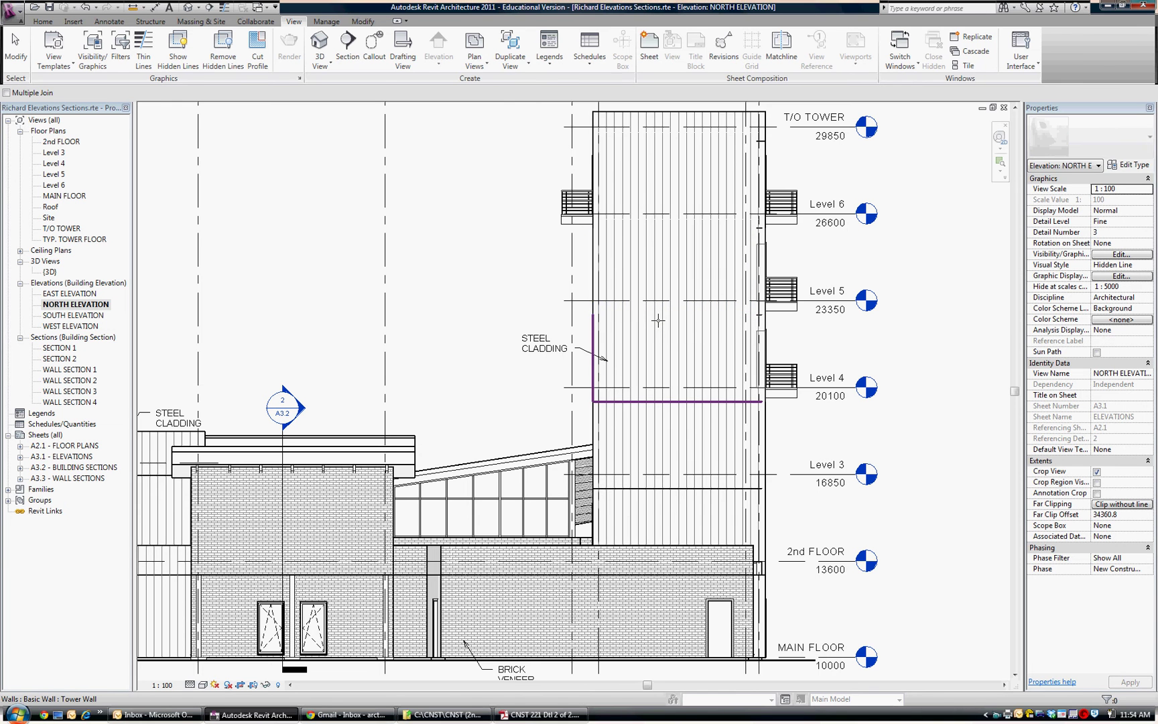
click(658, 320)
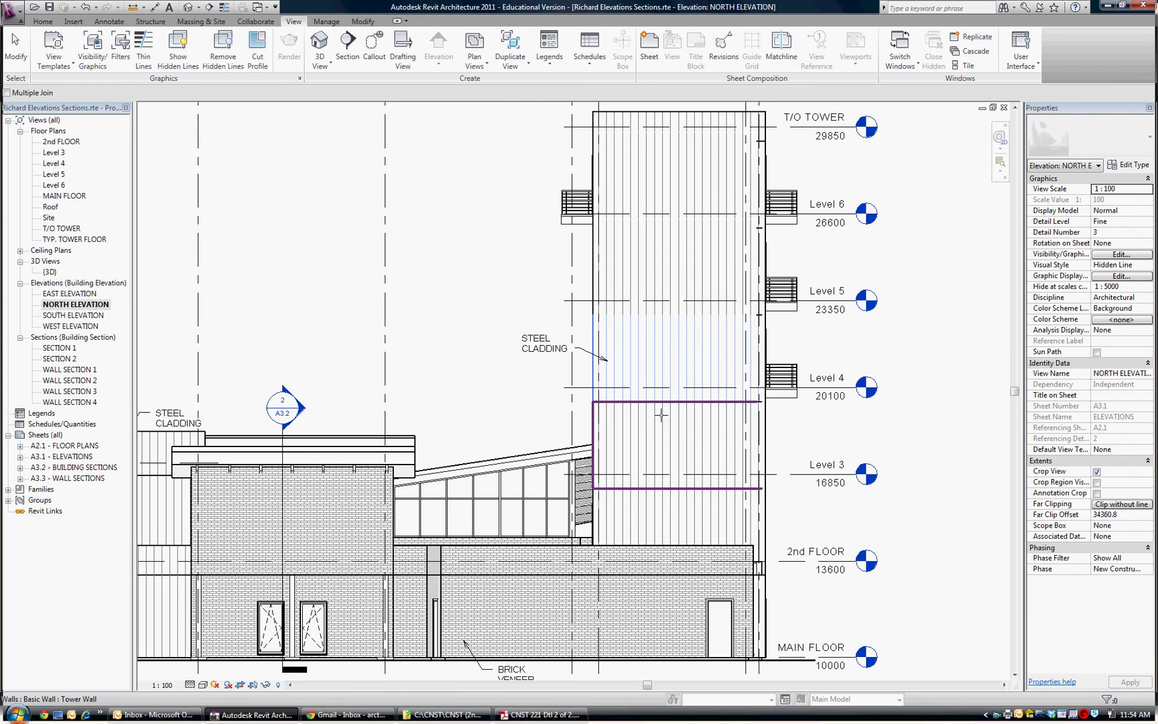
click(660, 415)
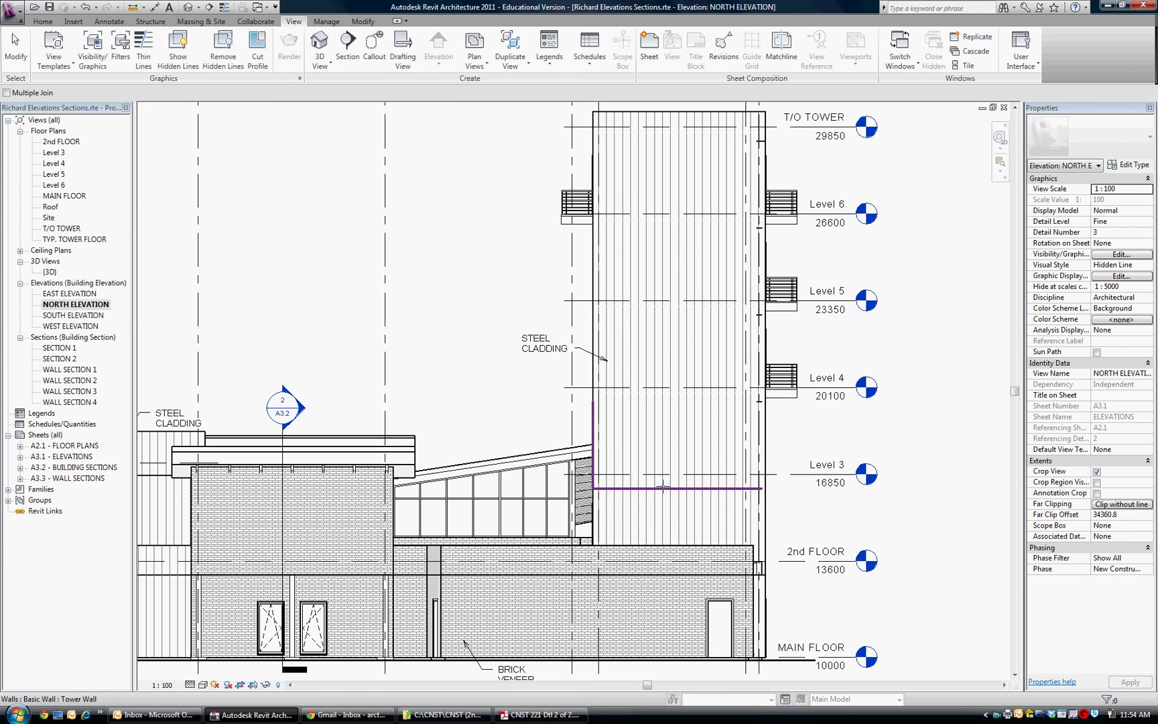
click(726, 543)
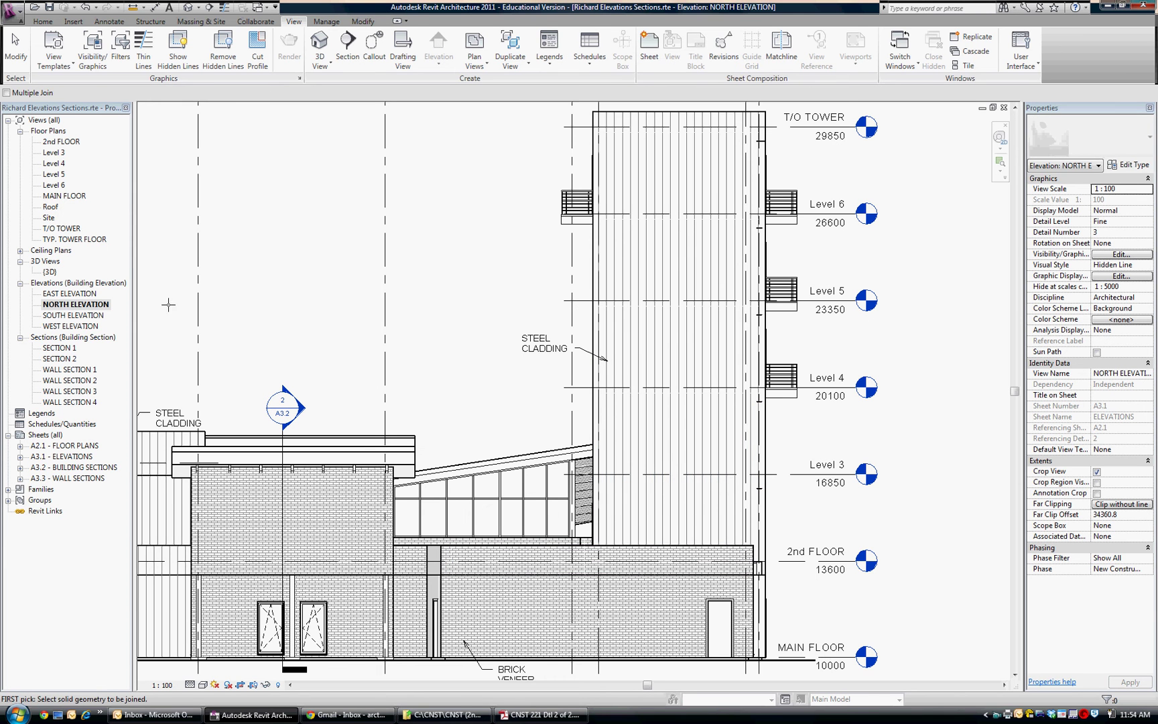
scroll(724, 414, down, 1)
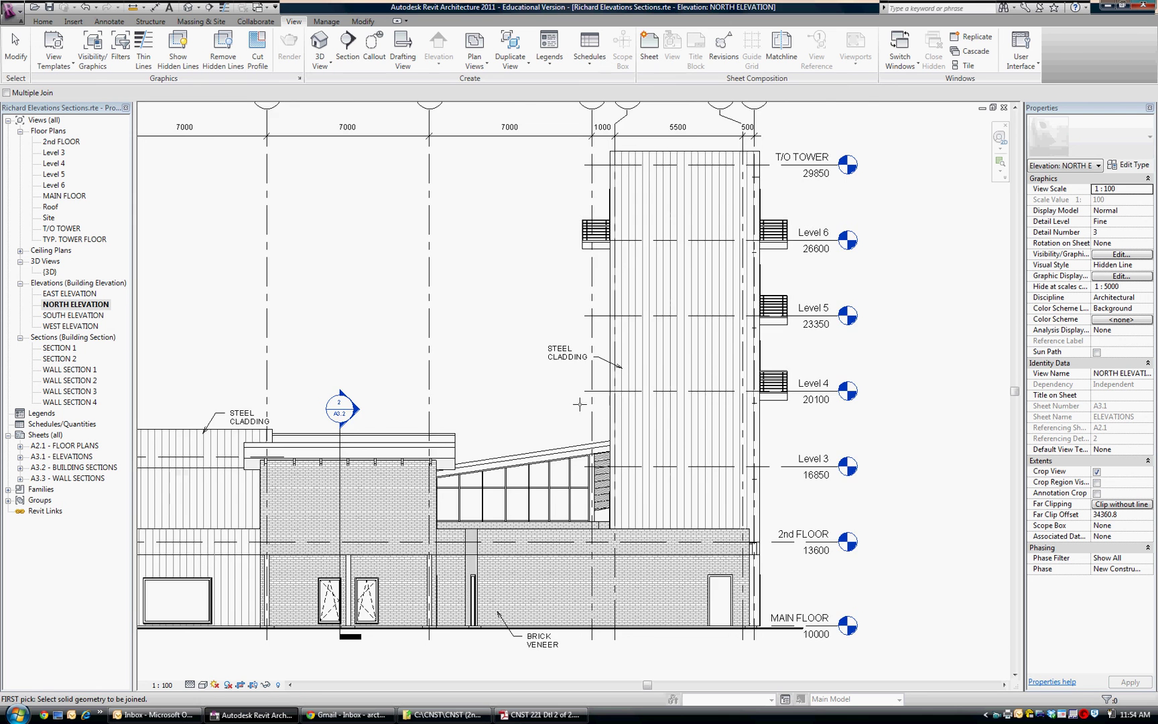
middle_drag(579, 404, 685, 397)
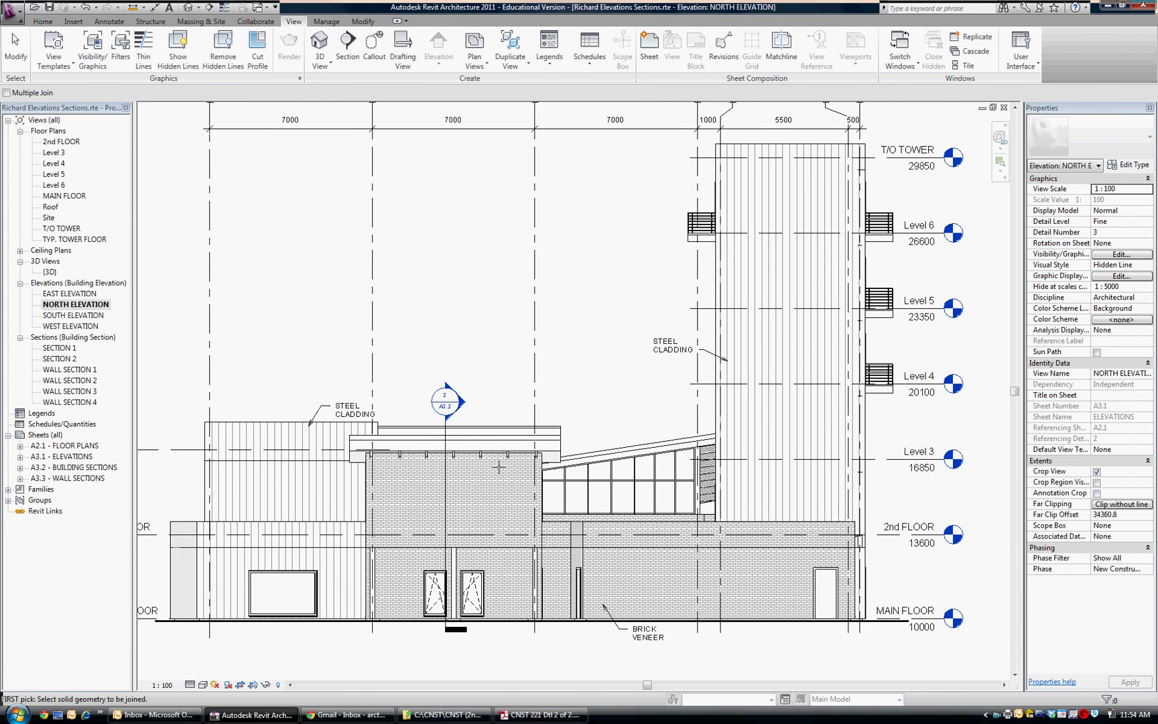
scroll(498, 465, up, 1)
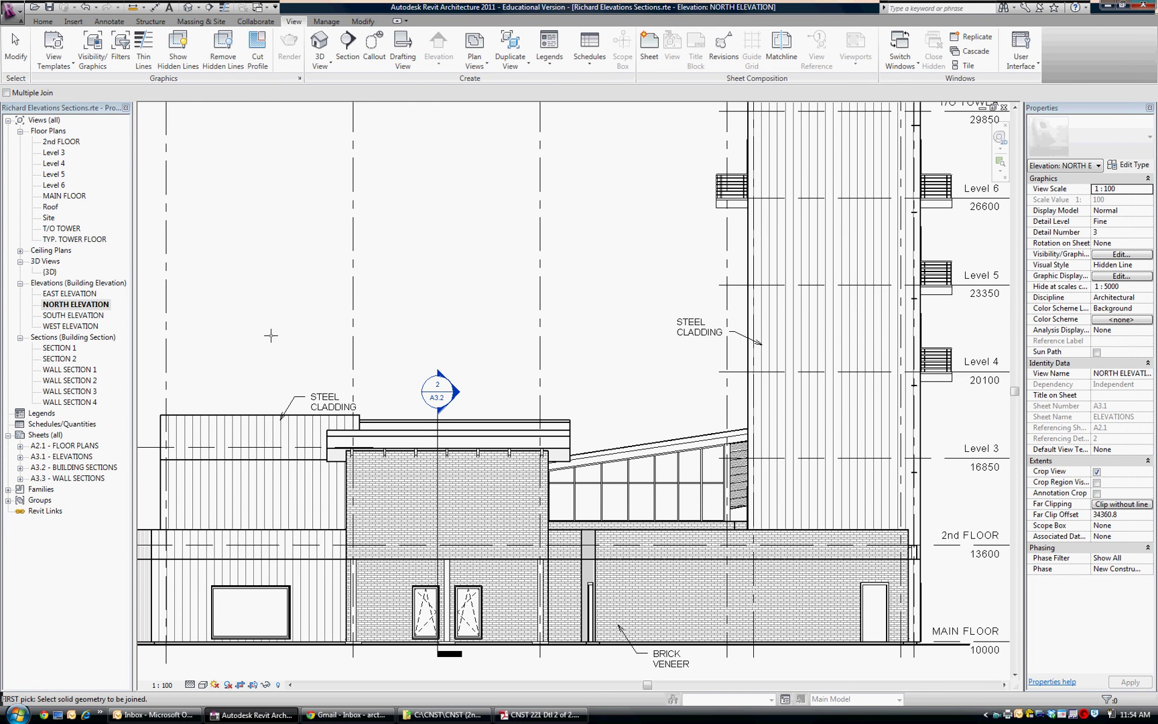
Step: Open the {3D} view and zoom in on the low block's parapet
double_click(50, 271)
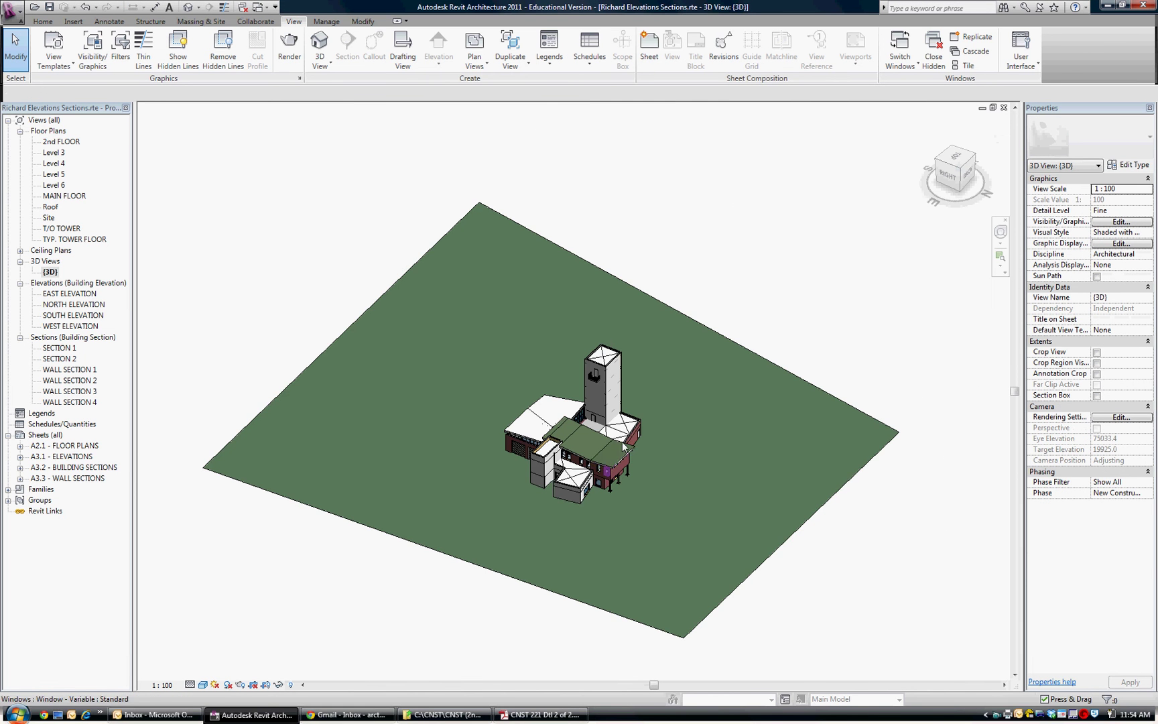
scroll(607, 443, up, 4)
scroll(566, 445, up, 4)
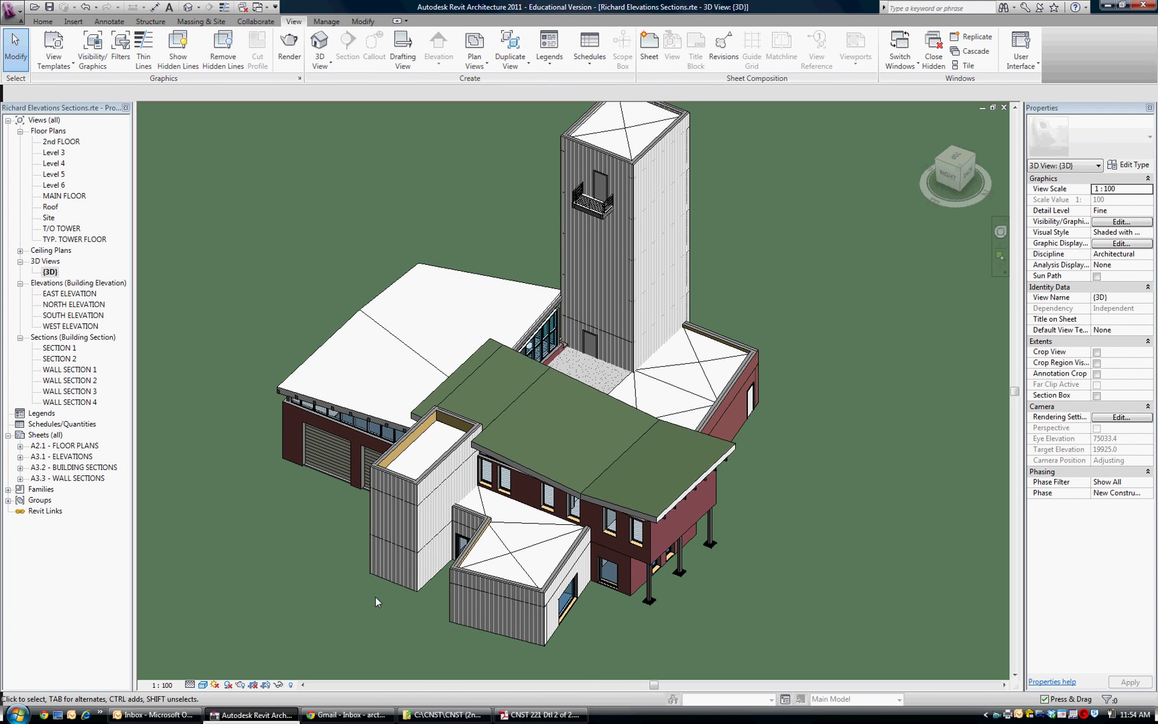
scroll(367, 556, up, 1)
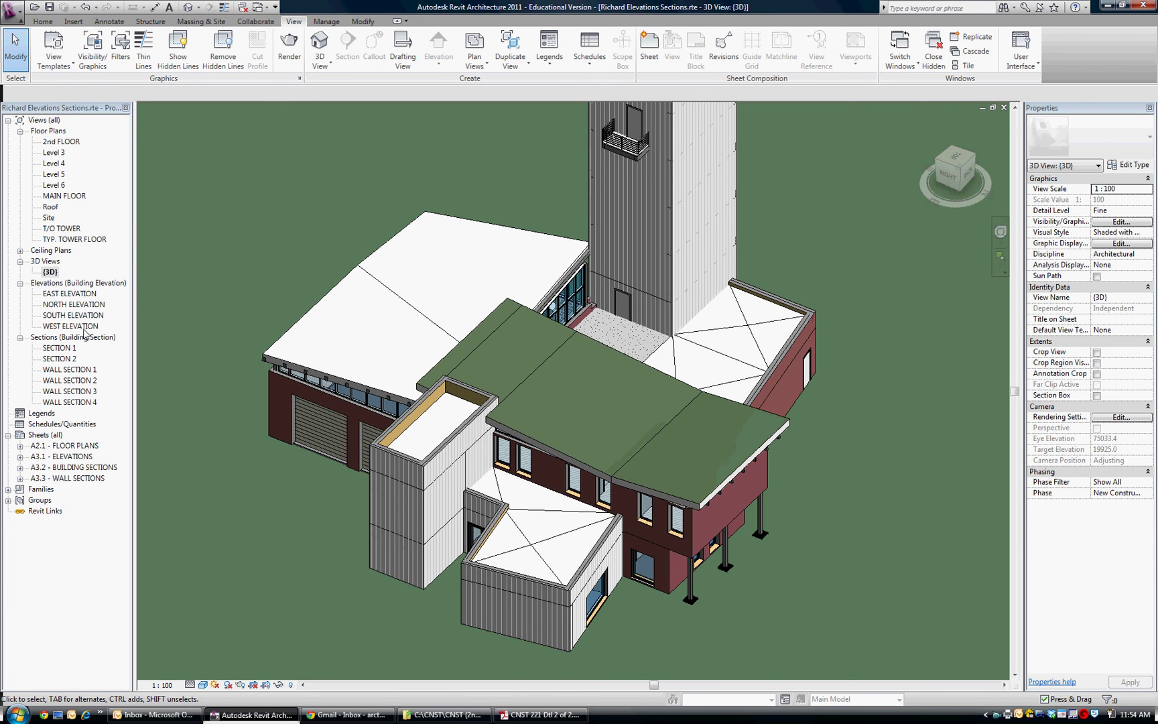
Step: Join the low block's parapet to the cladding walls beneath it, then orbit the model
click(400, 460)
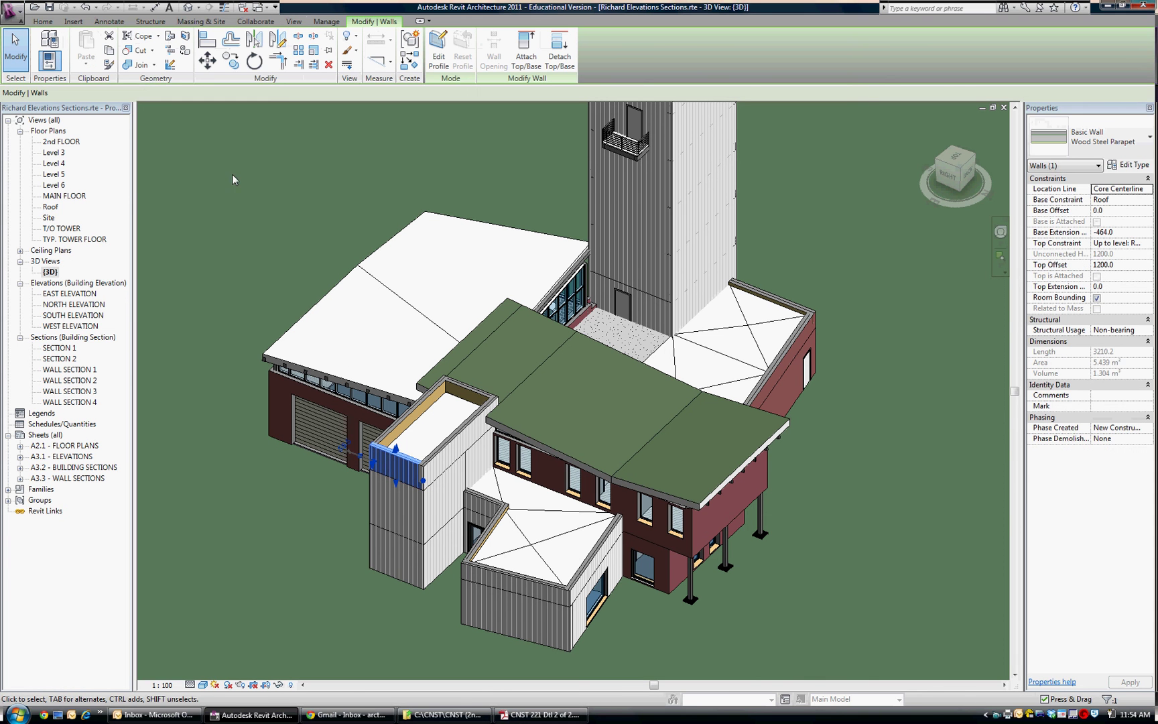
click(142, 65)
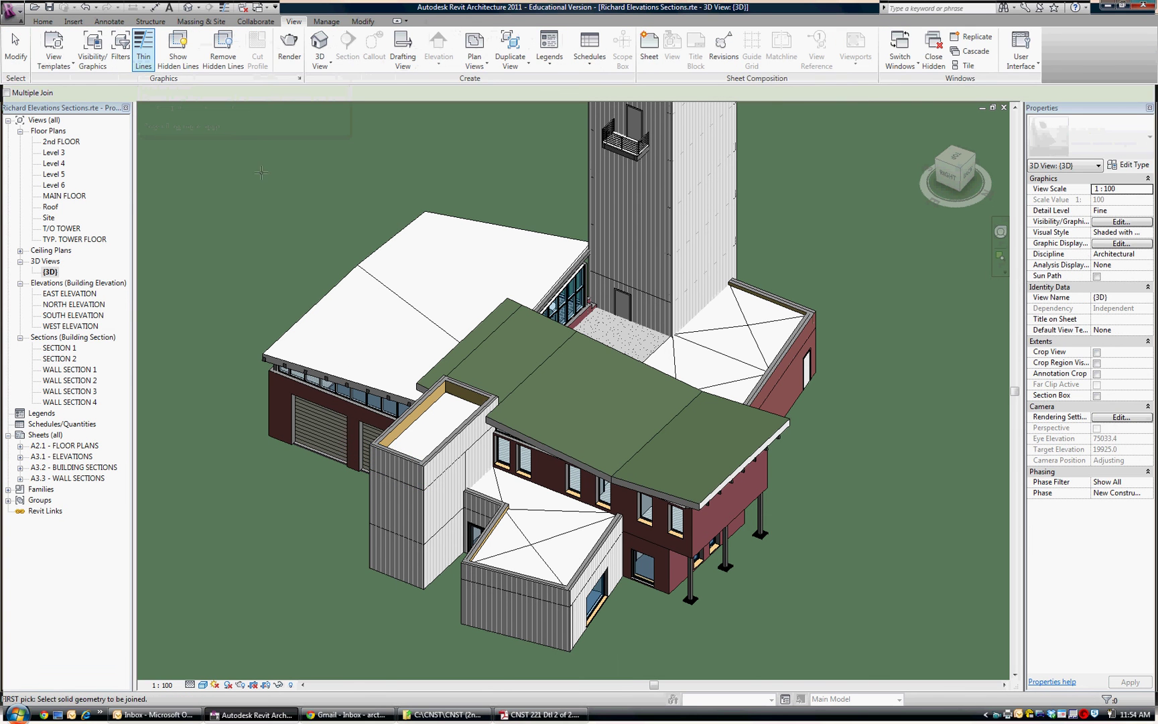
scroll(255, 173, up, 1)
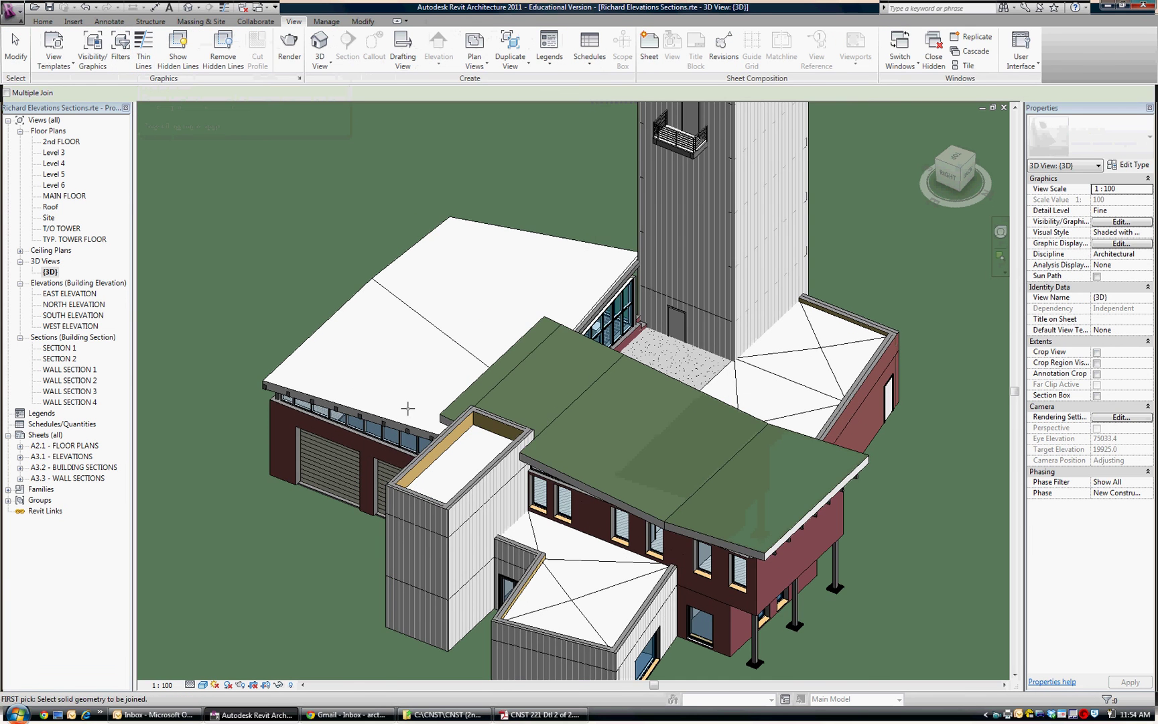
click(418, 494)
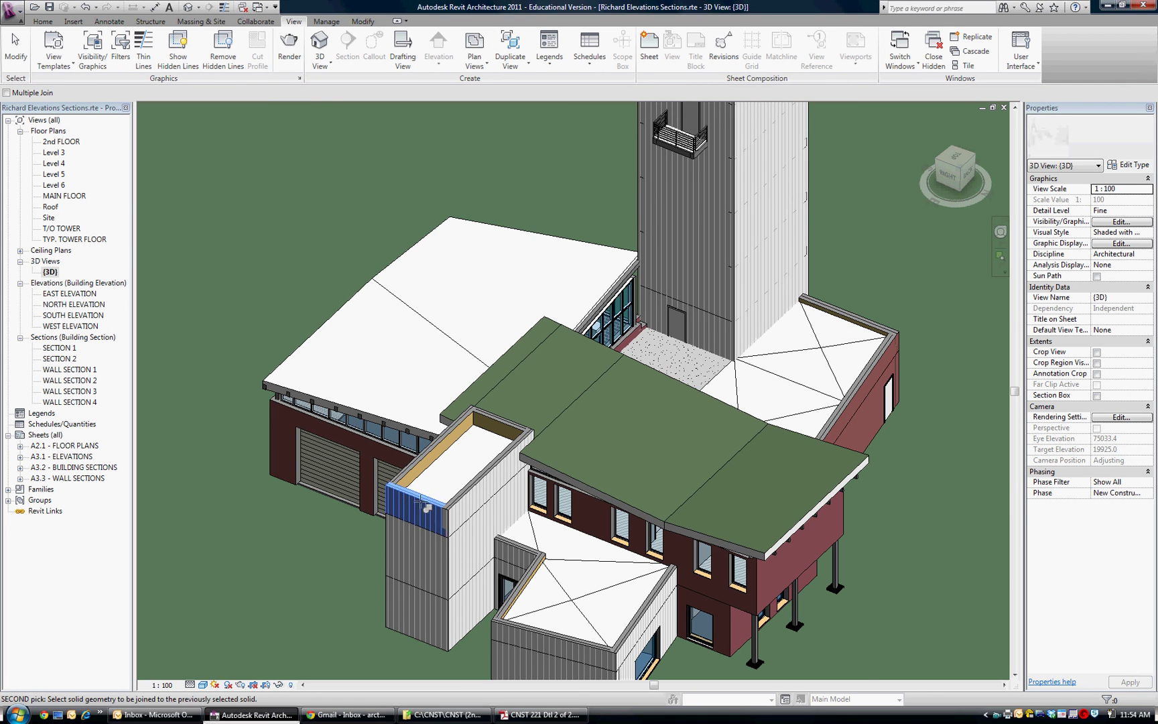
click(428, 533)
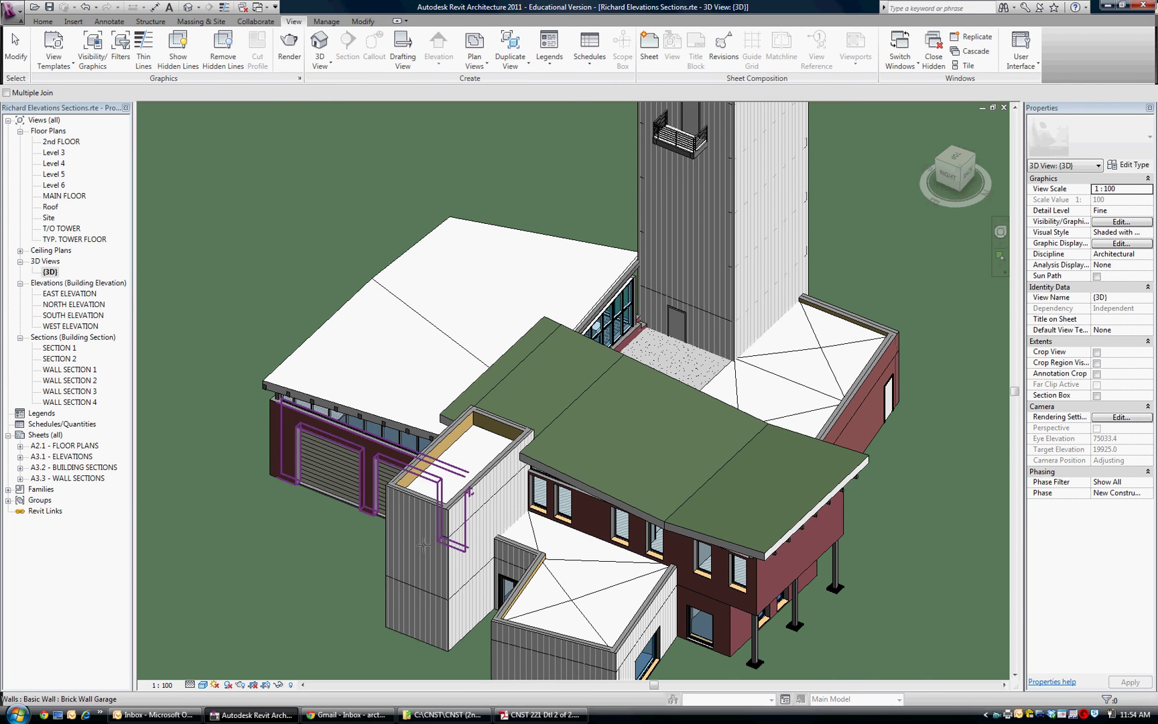
click(426, 595)
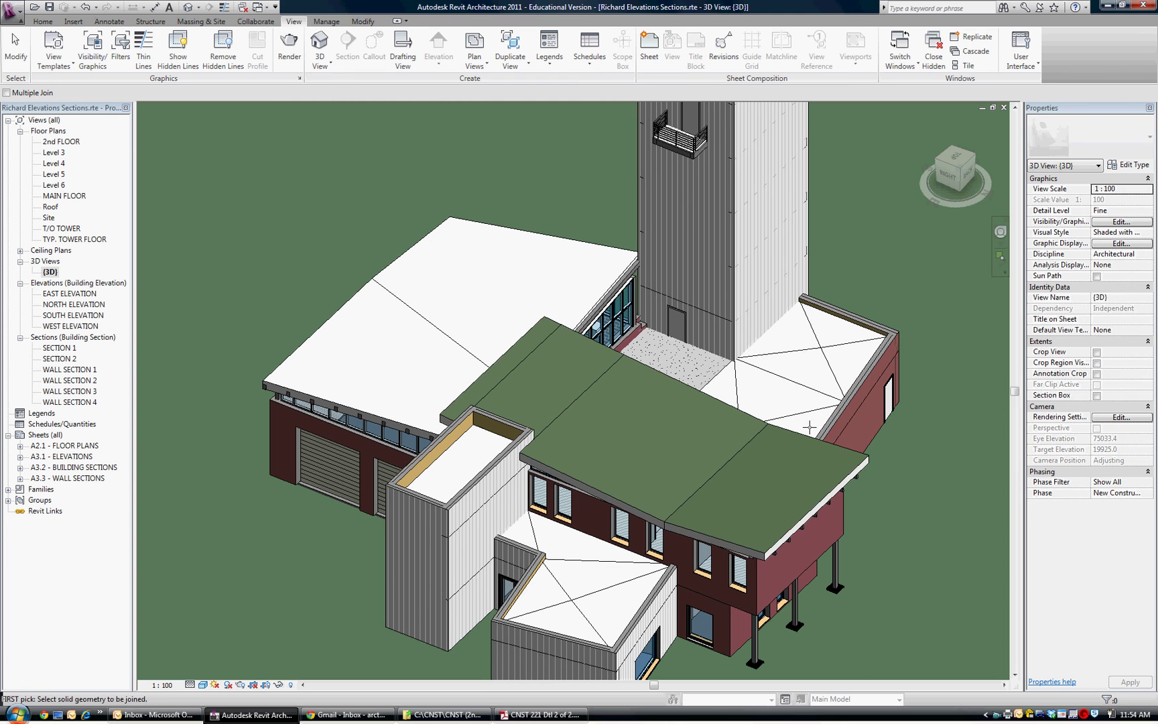
key(Escape)
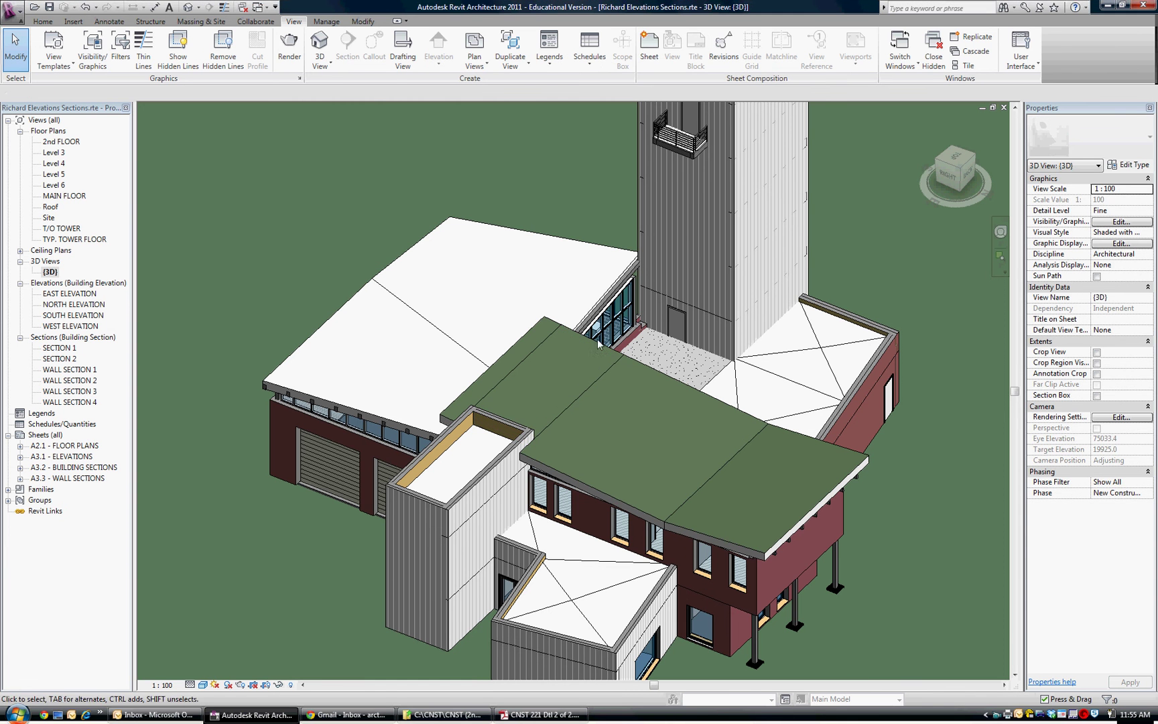
click(598, 344)
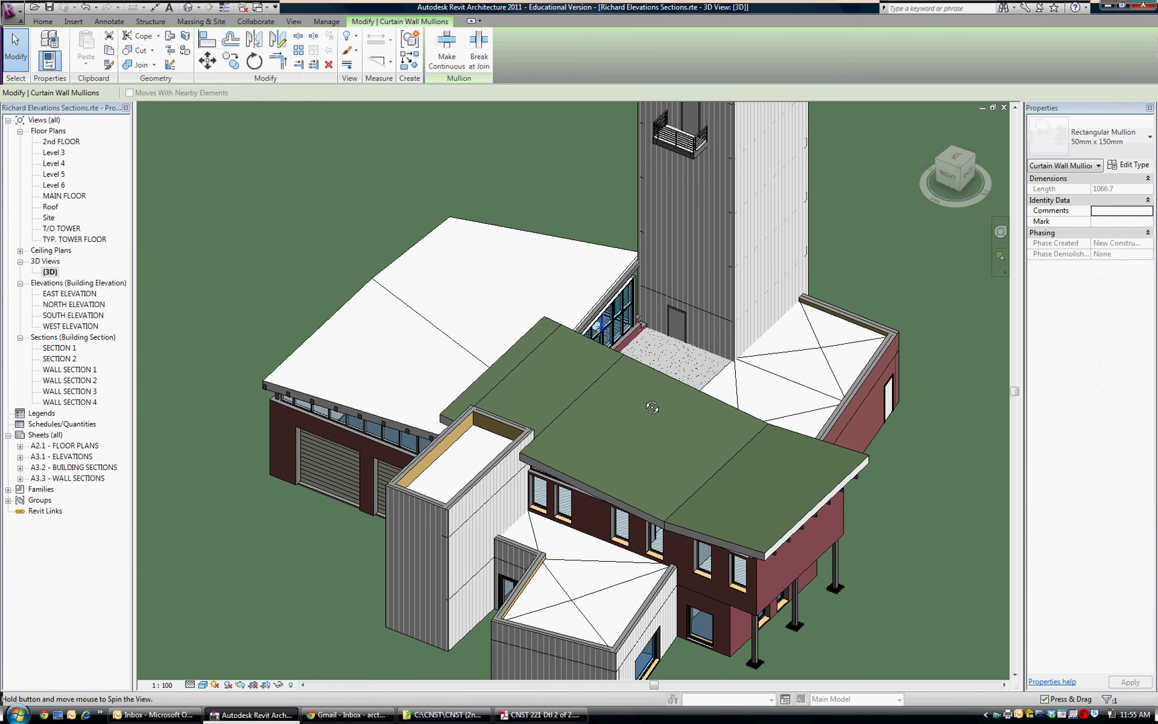
shift+middle_drag(603, 402, 332, 333)
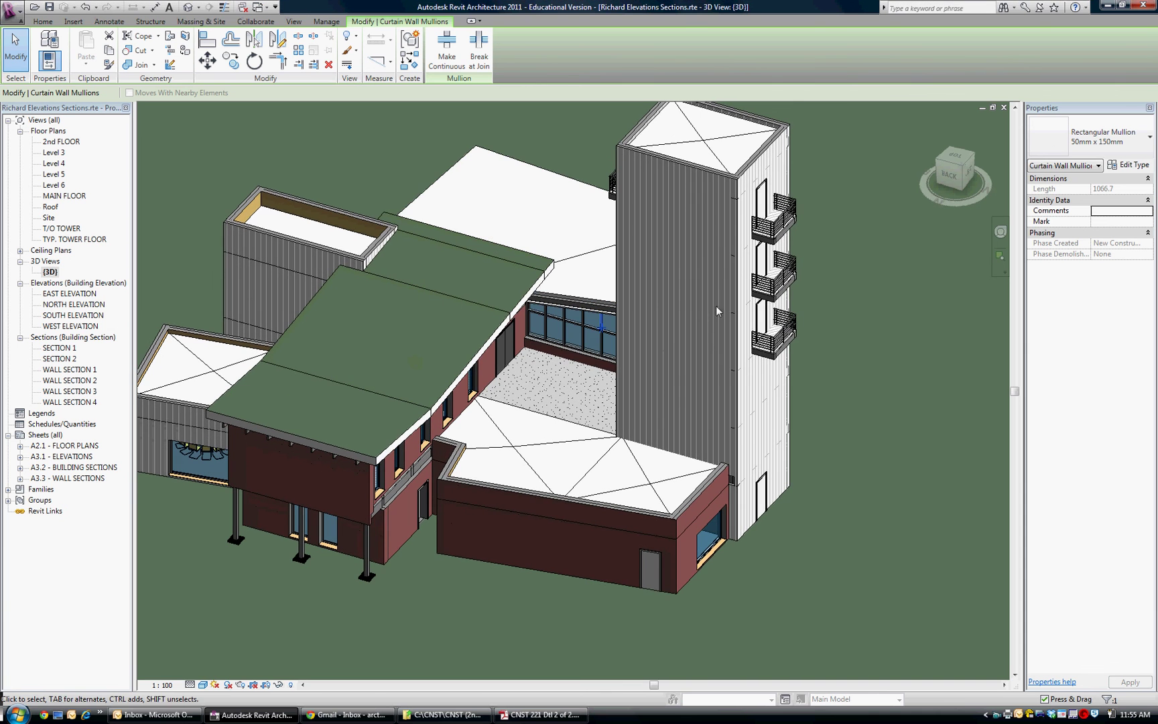
Step: Return to NORTH ELEVATION and clear the curtain wall mullion selection
double_click(77, 305)
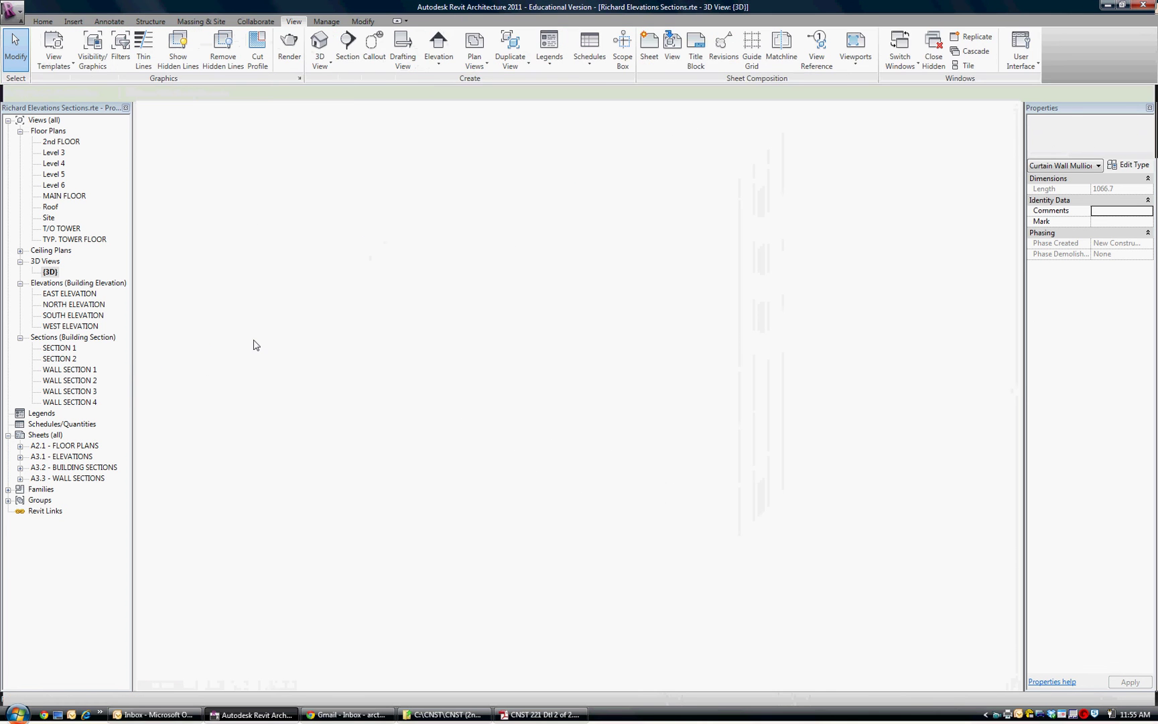
scroll(673, 379, down, 2)
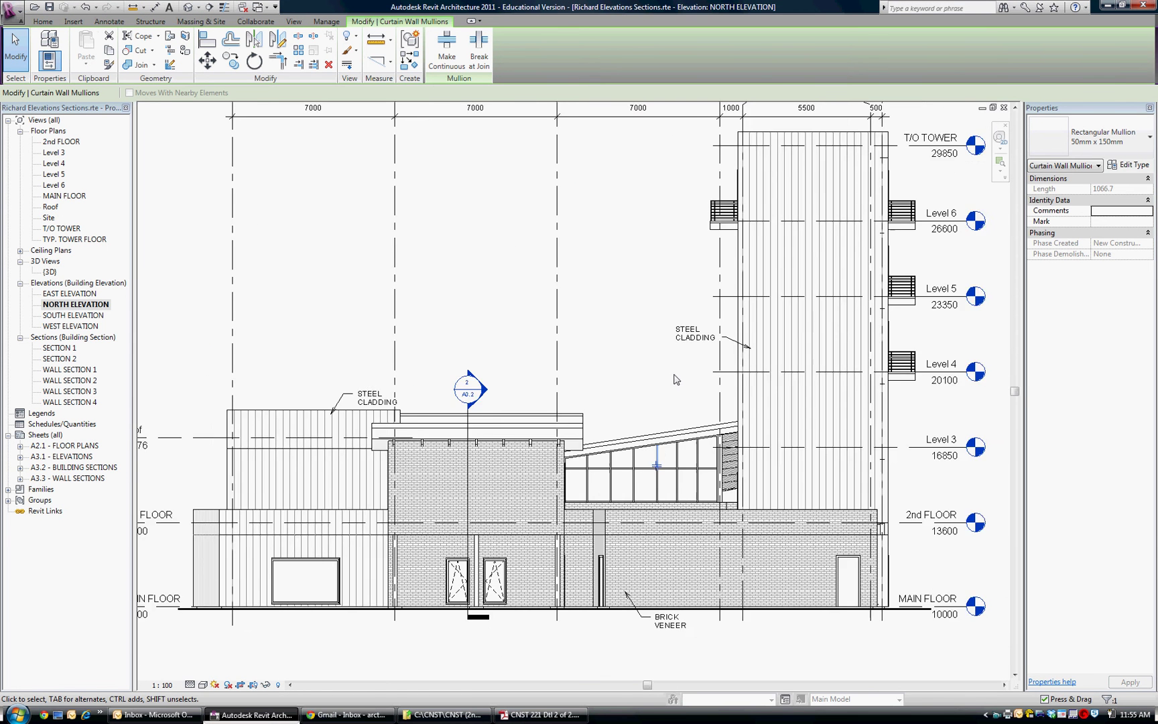
scroll(562, 493, up, 3)
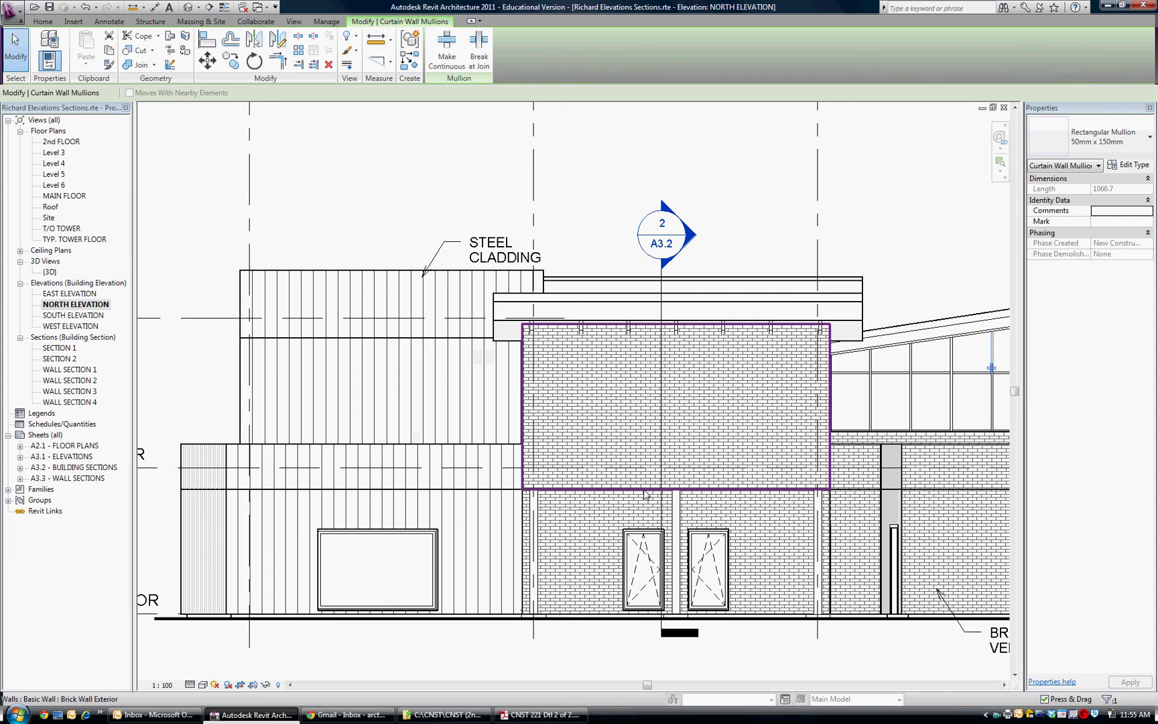
scroll(561, 492, up, 2)
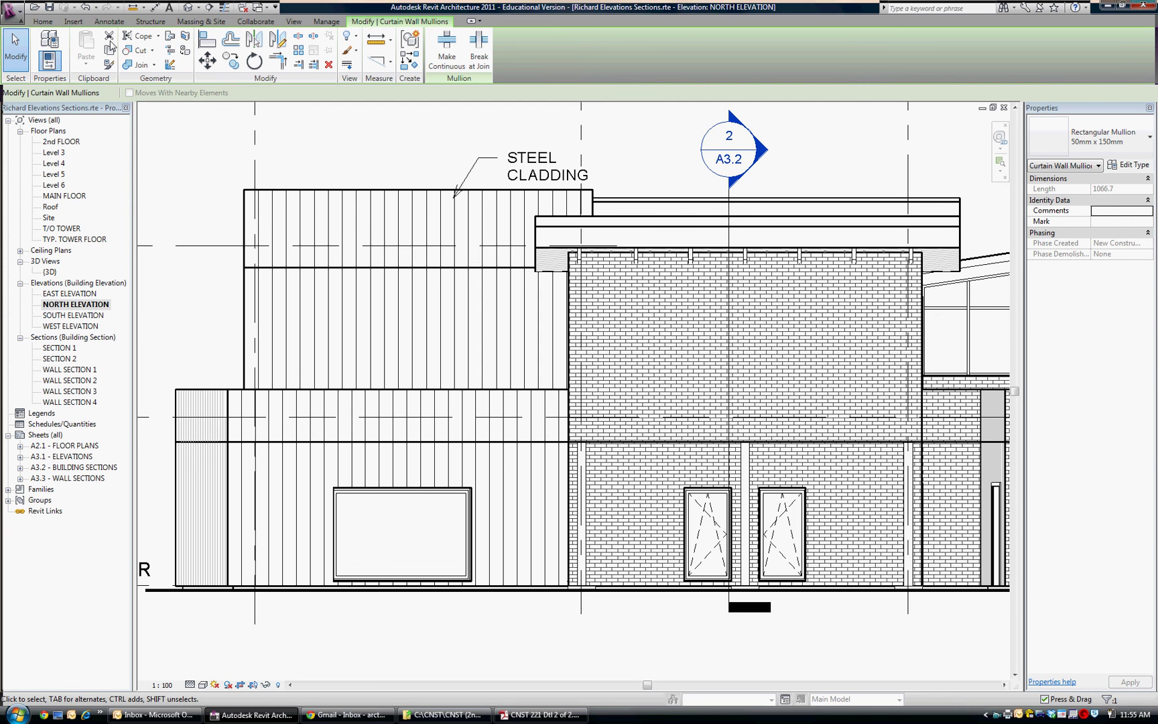
key(Escape)
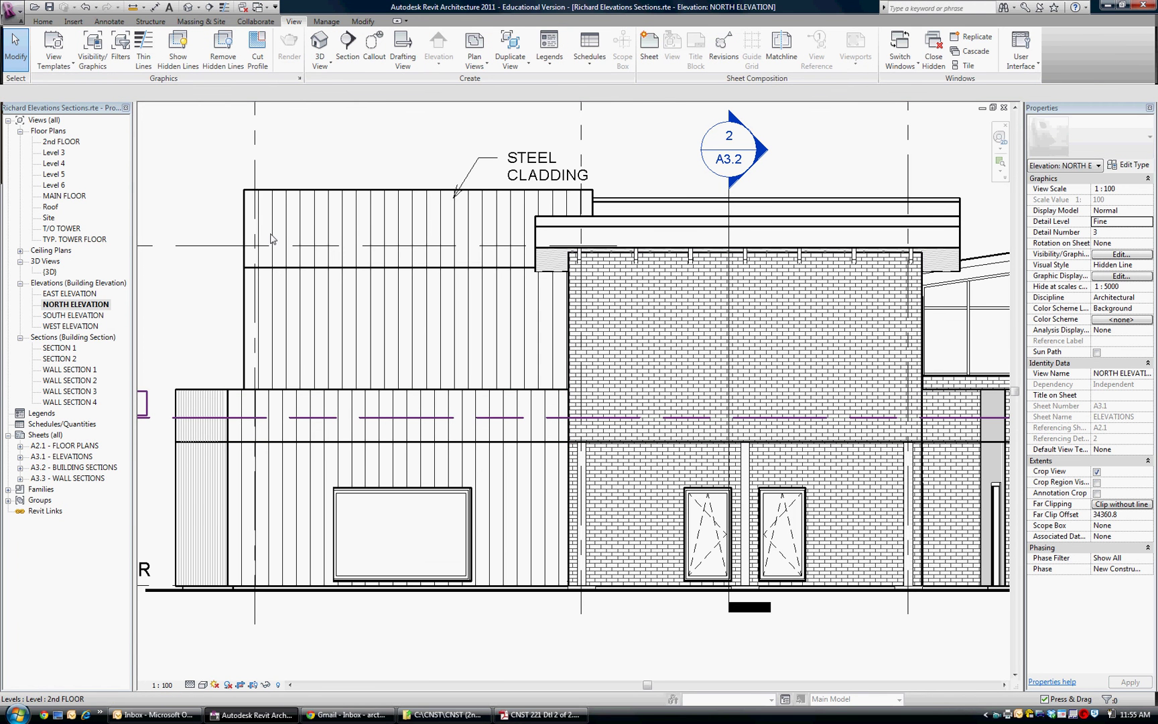
scroll(251, 46, down, 1)
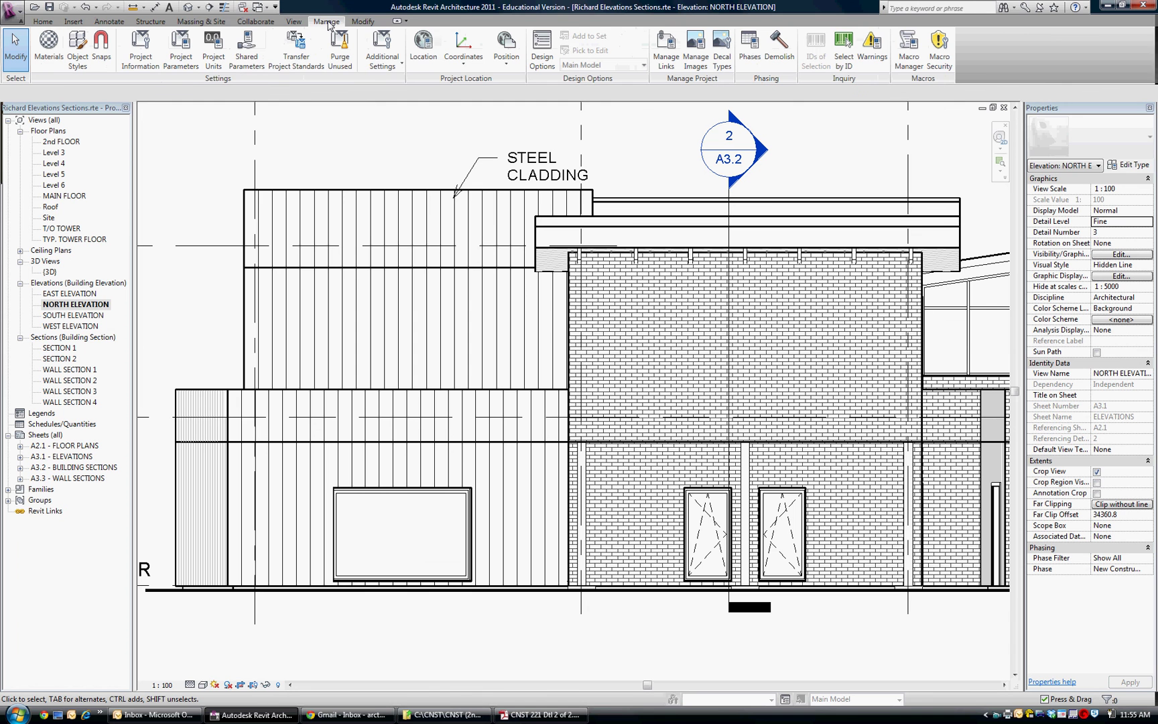
Step: Open Line Weights from the Manage tab's Additional Settings
click(400, 67)
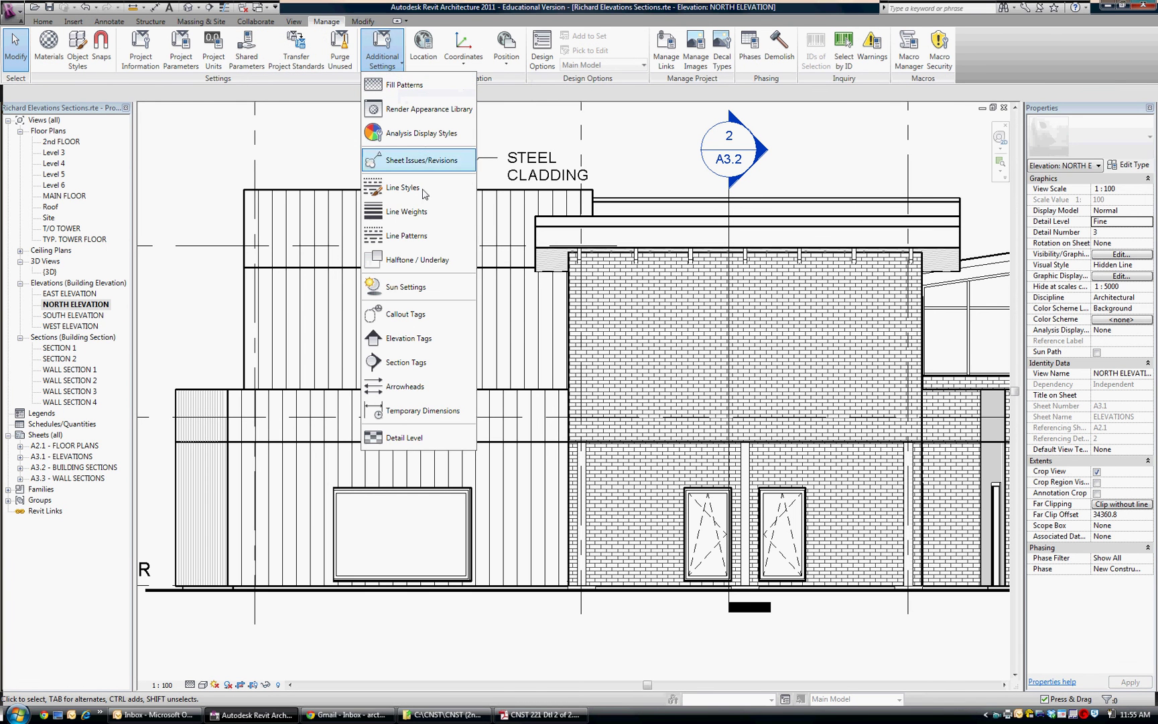
click(424, 216)
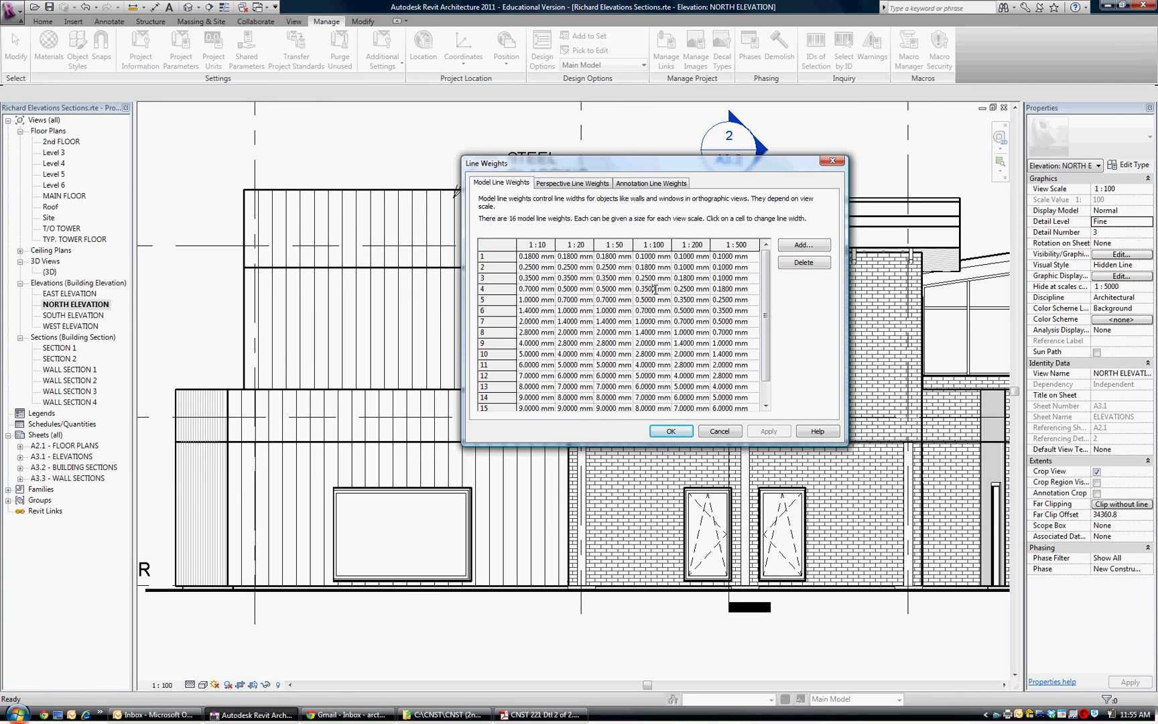
Step: Cancel the Line Weights table and reopen Visibility/Graphics for NORTH ELEVATION
click(718, 430)
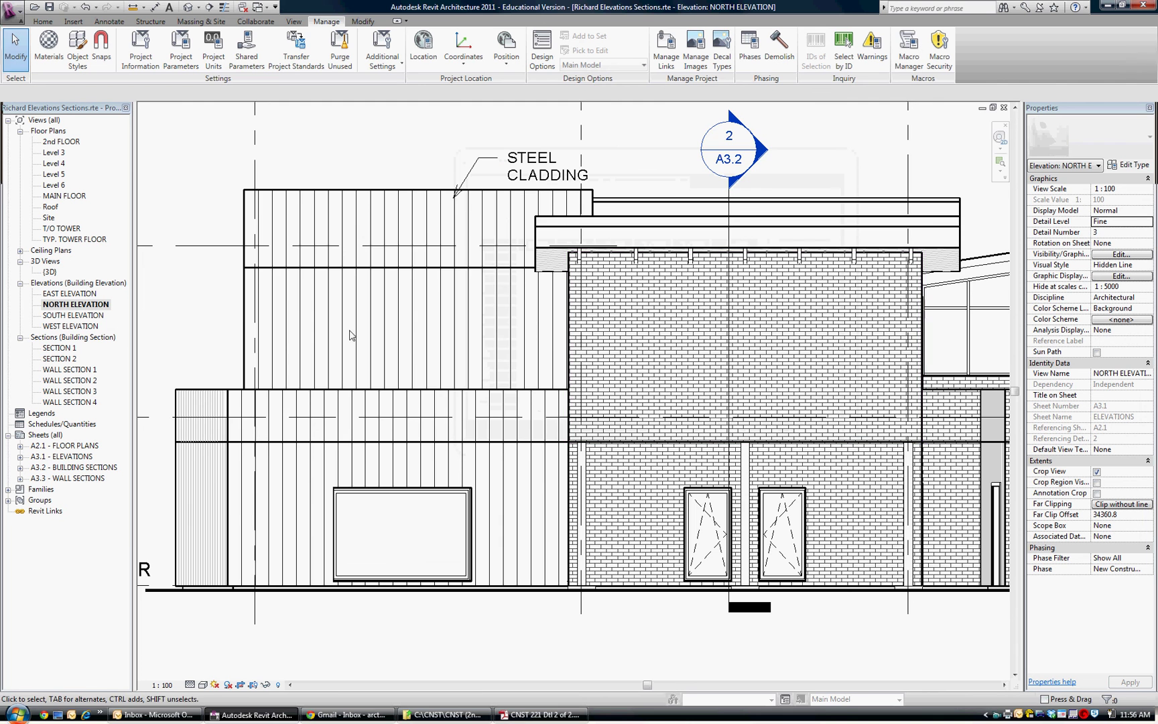
scroll(409, 450, down, 2)
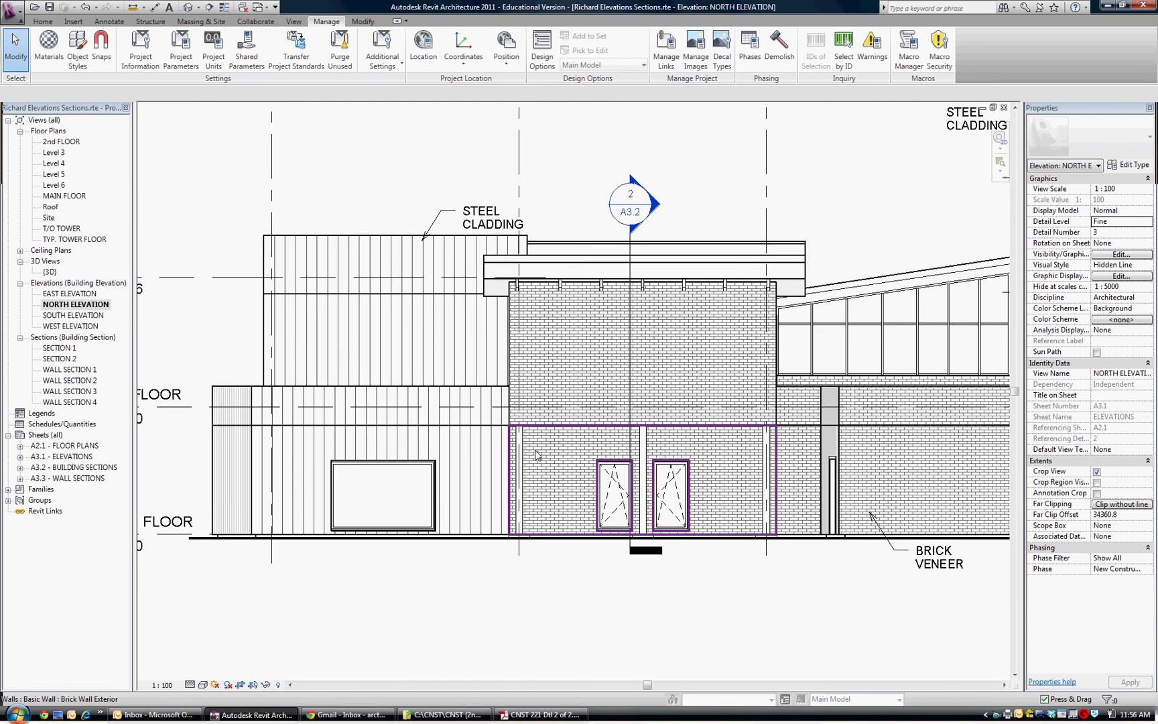
scroll(410, 450, down, 1)
scroll(429, 430, up, 3)
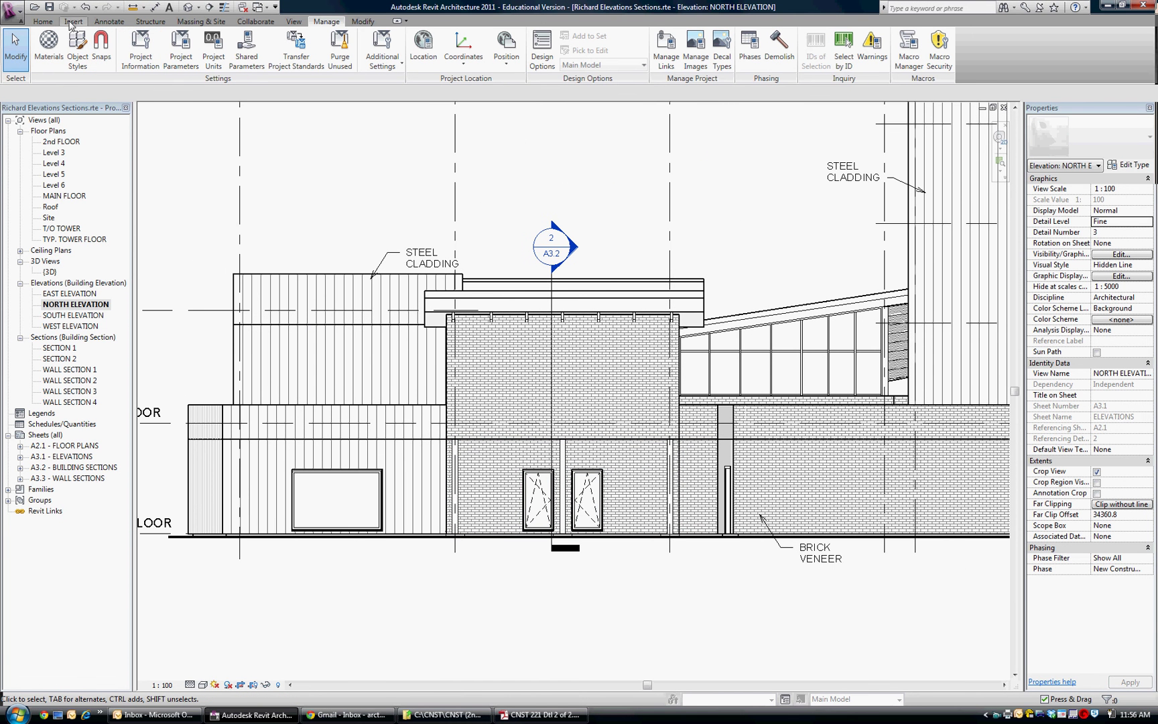
click(295, 22)
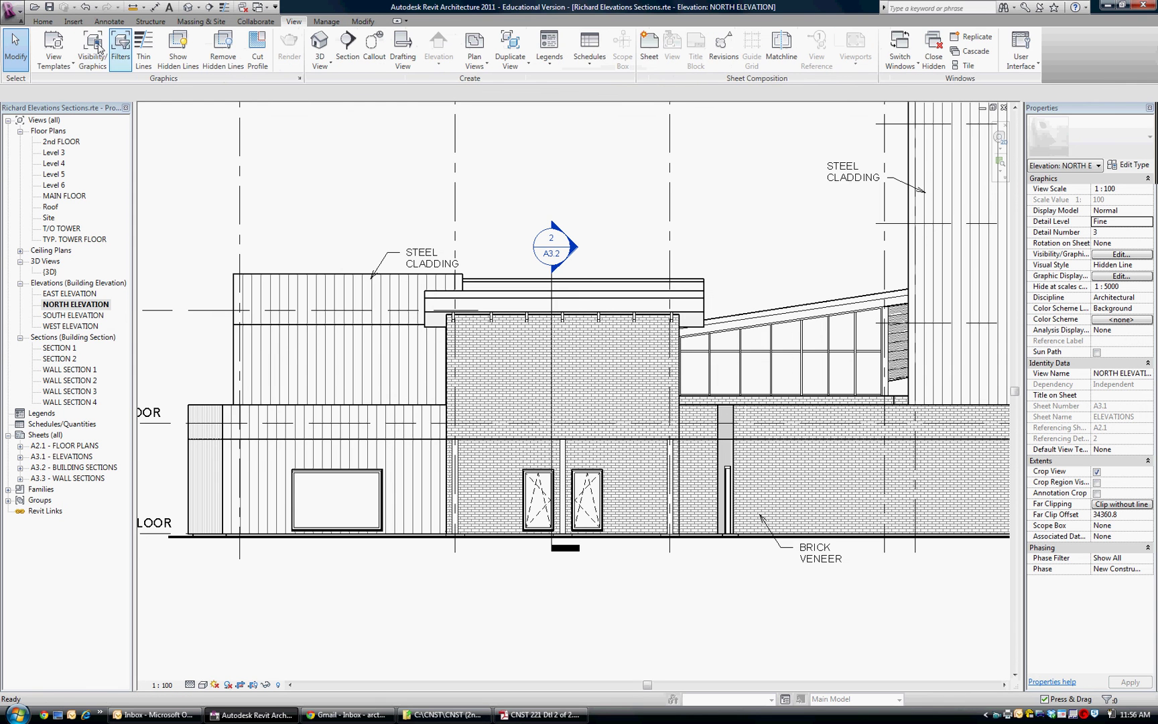
click(92, 48)
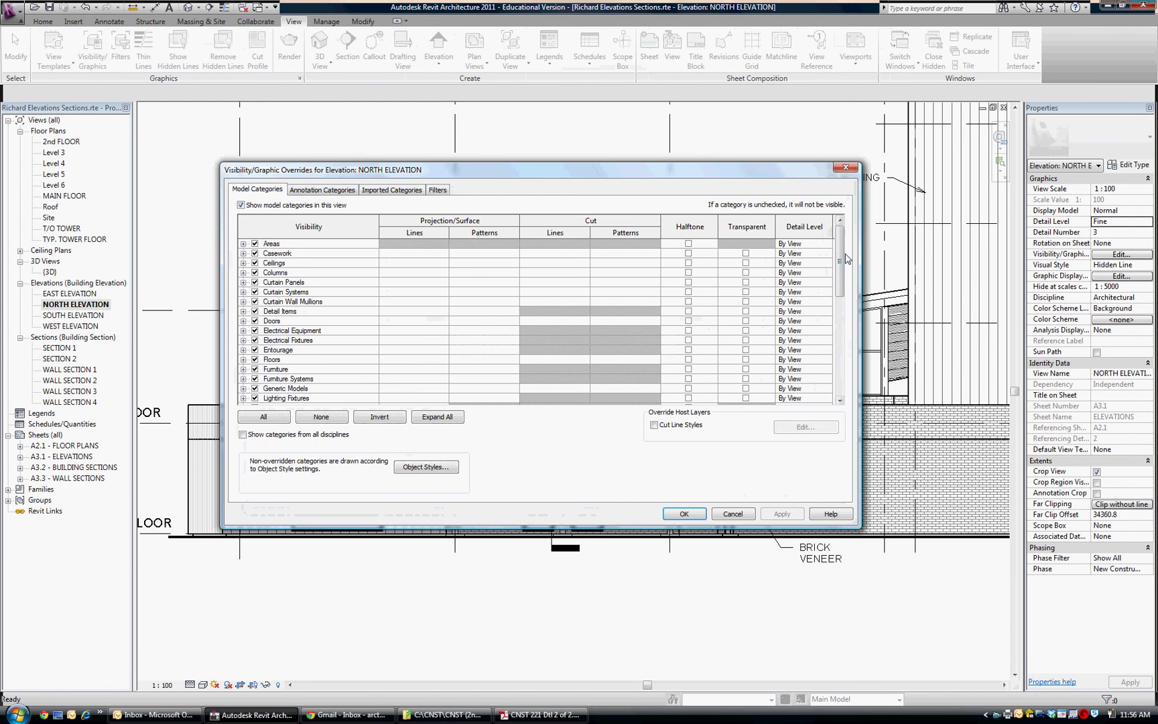
drag(840, 260, 839, 358)
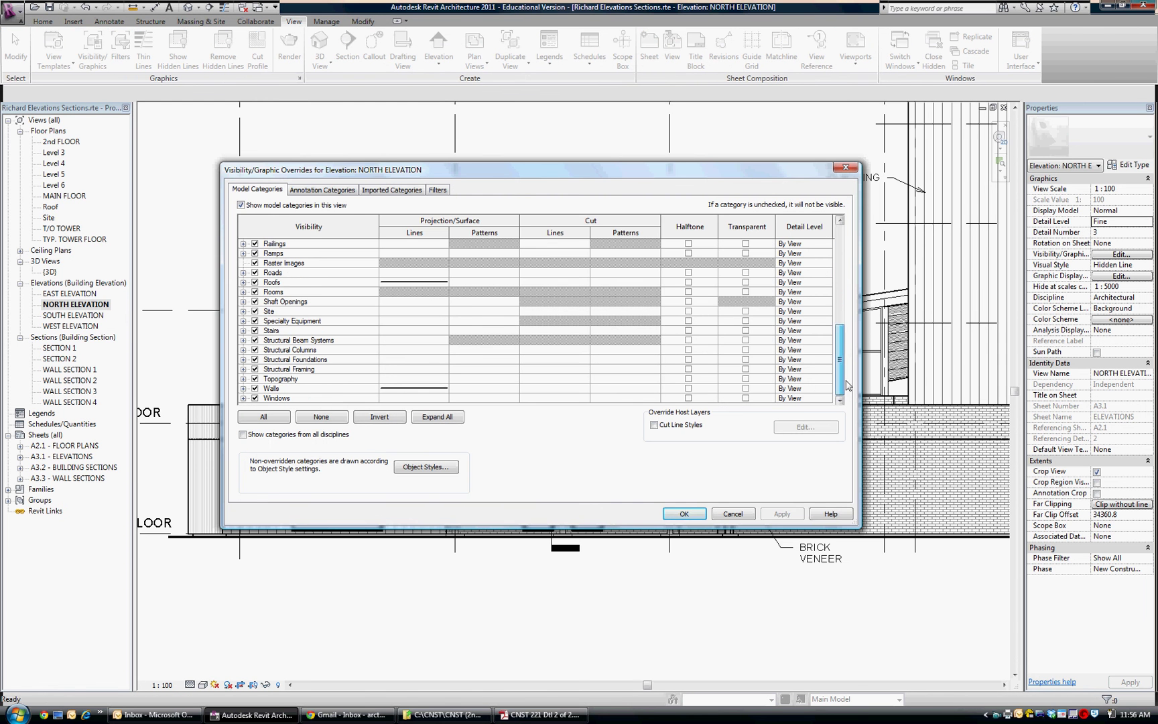
Step: Raise the Roofs projection line override weight to 5
click(422, 281)
click(422, 281)
click(517, 324)
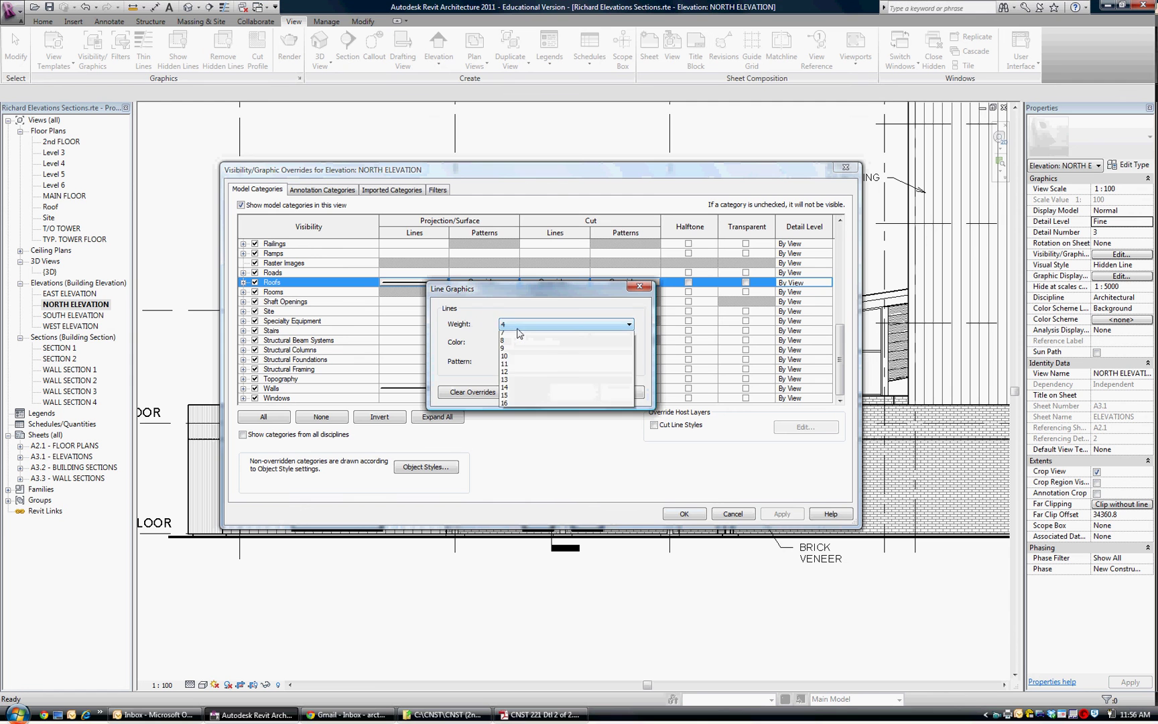
scroll(518, 348, up, 2)
click(530, 367)
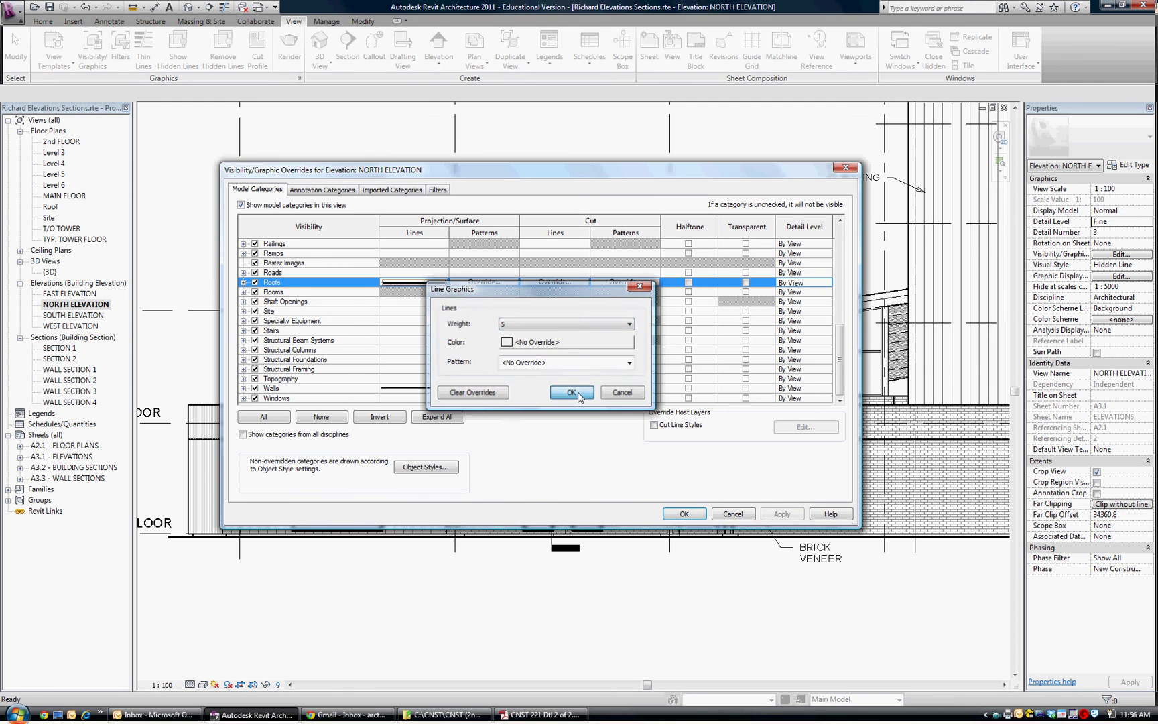
click(586, 398)
Step: Raise the Walls projection line override weight to 5 and apply the changes
click(405, 389)
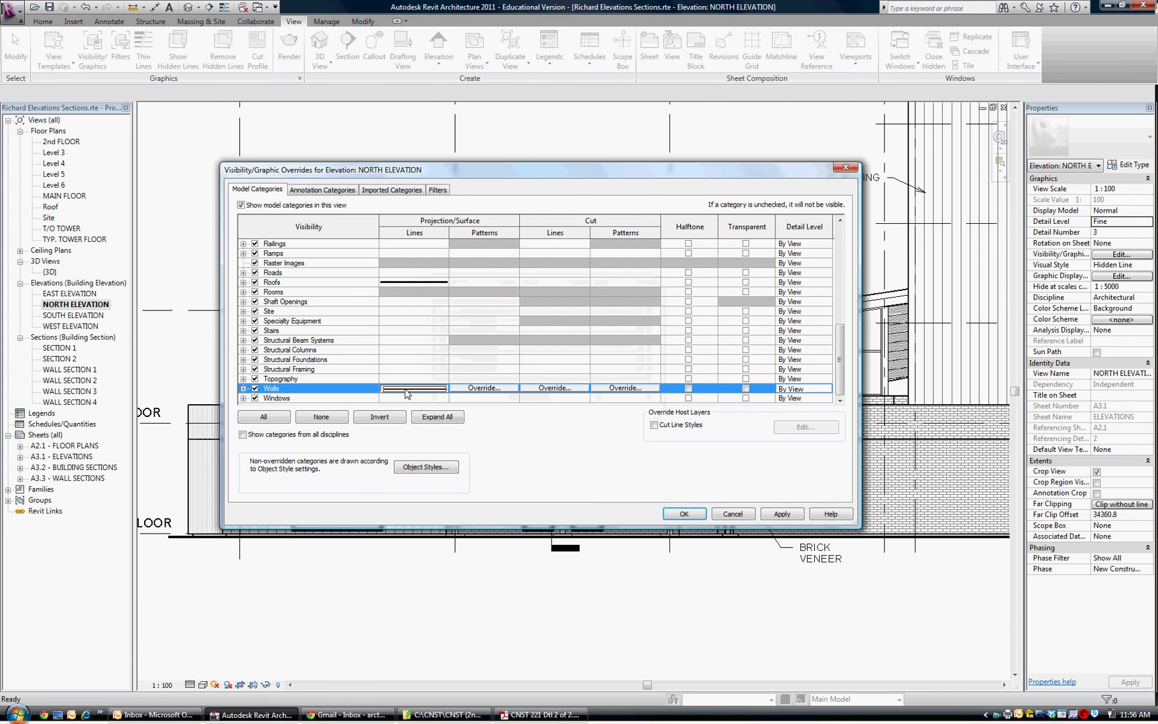
click(405, 388)
click(525, 330)
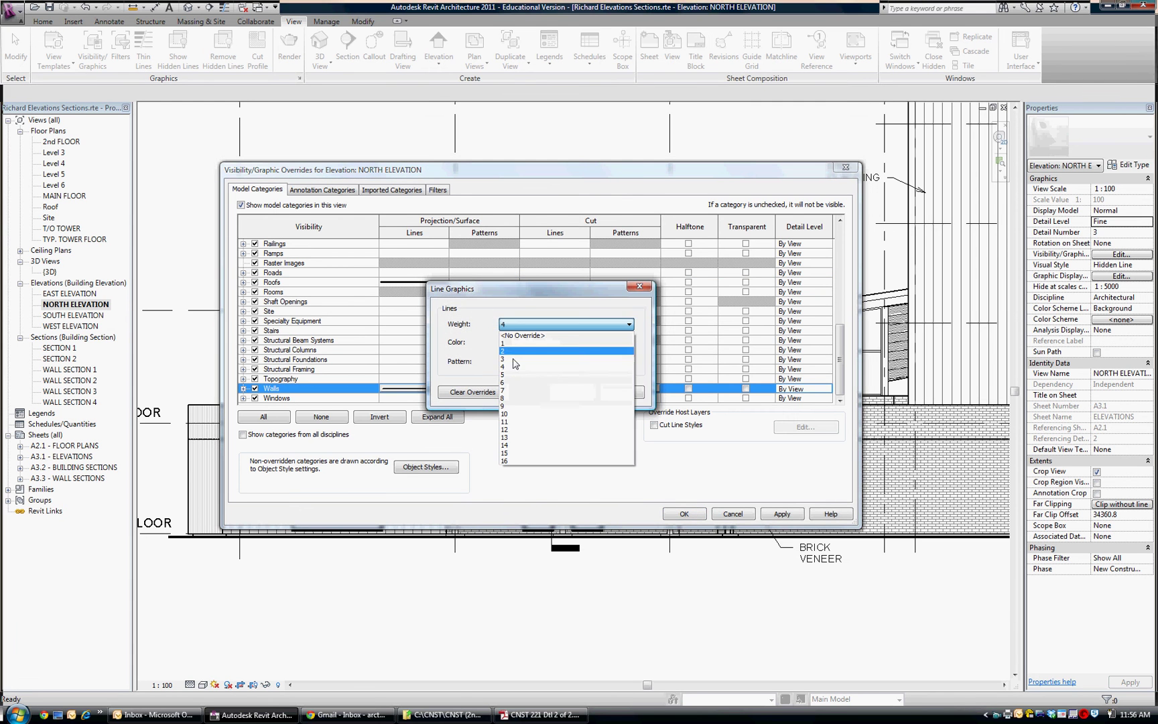
click(530, 356)
click(571, 392)
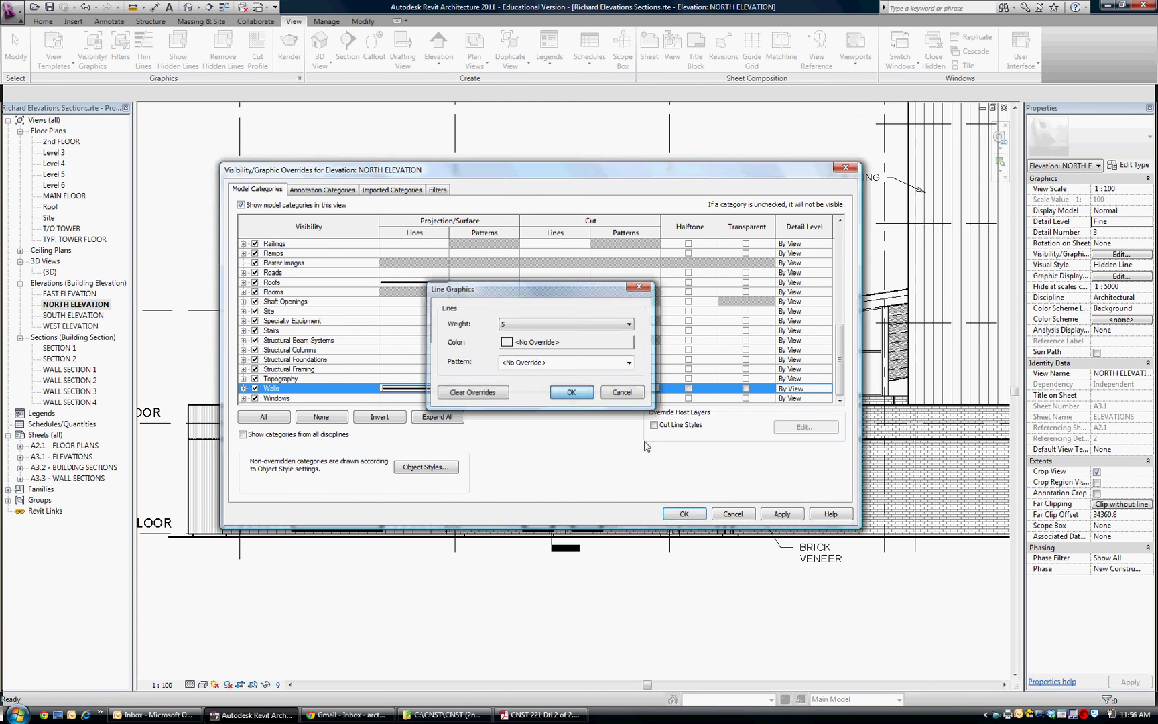
click(683, 513)
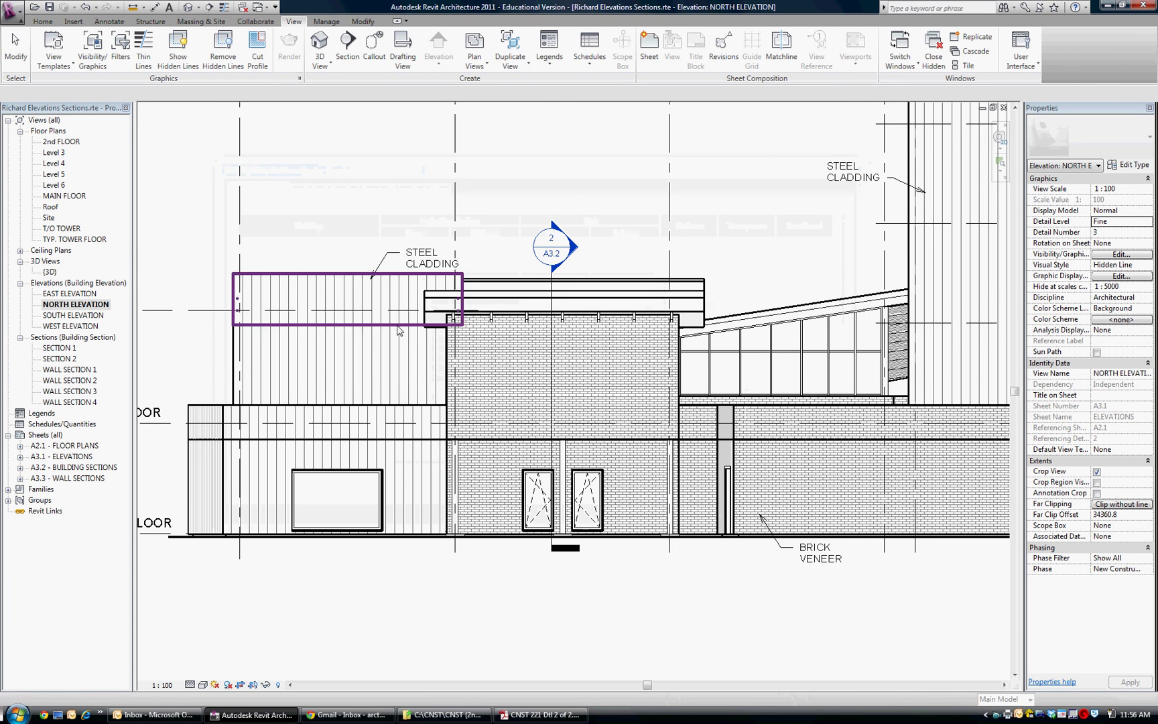
Step: Join the upper steel cladding parapet wall to the cladding wall below to remove the seam
scroll(372, 335, down, 1)
scroll(494, 645, up, 1)
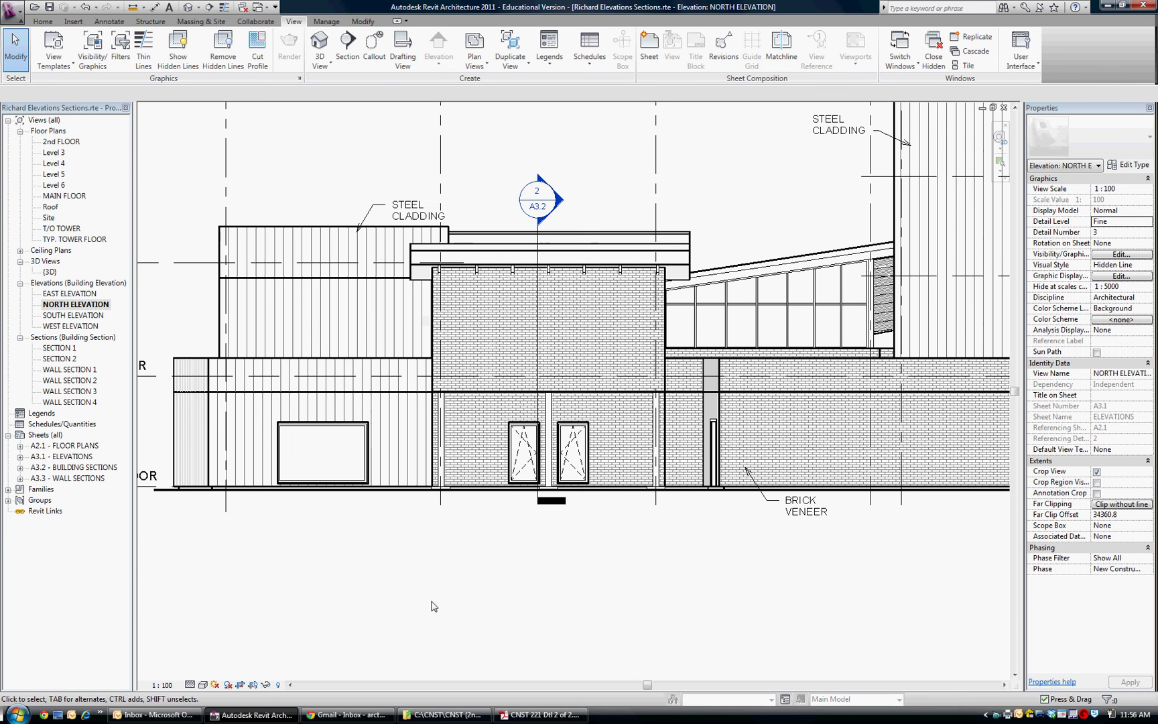
click(294, 241)
click(134, 65)
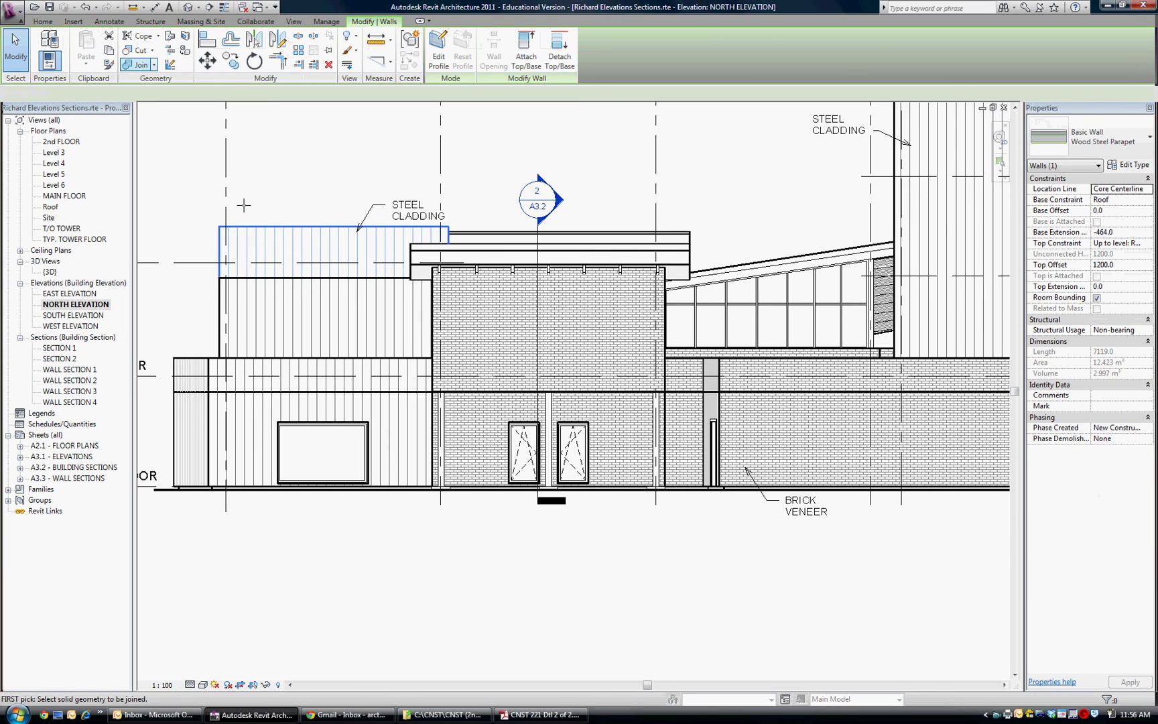
click(271, 269)
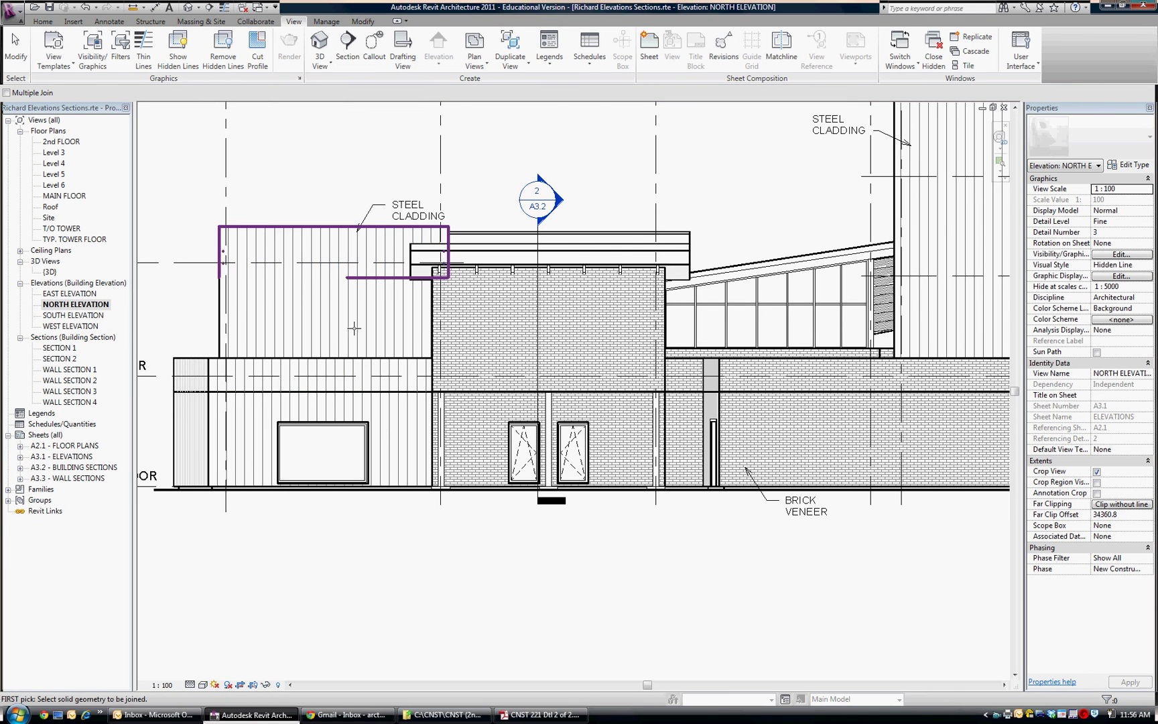
click(386, 233)
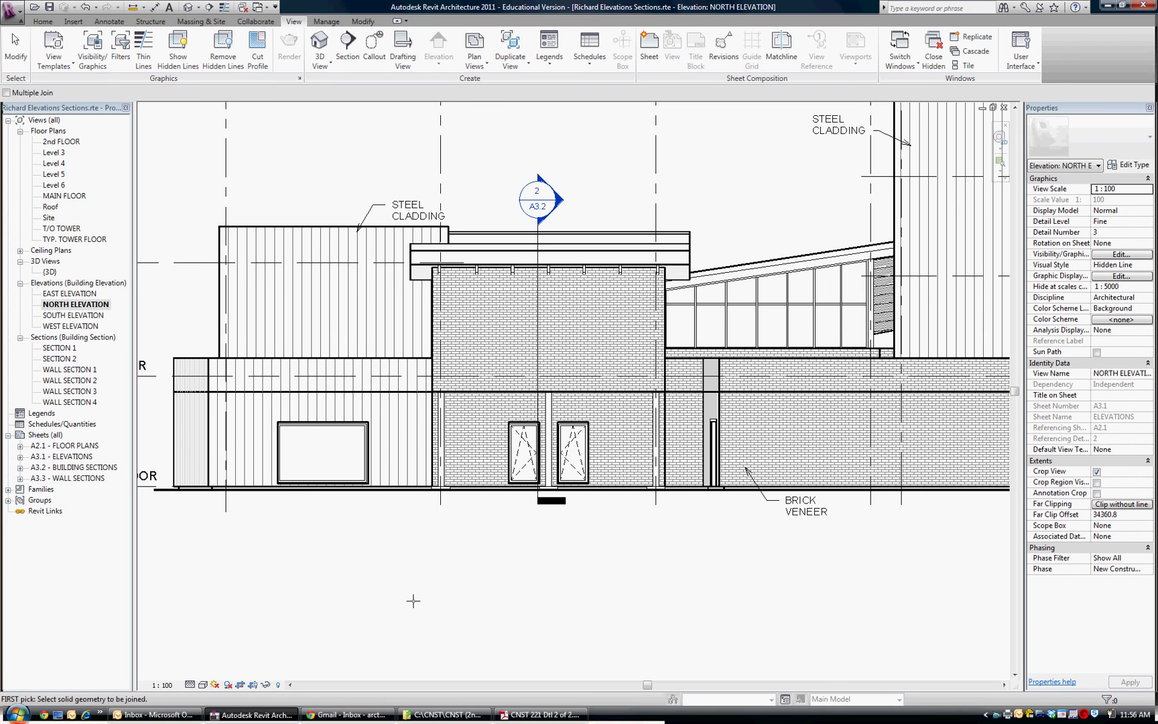
key(Escape)
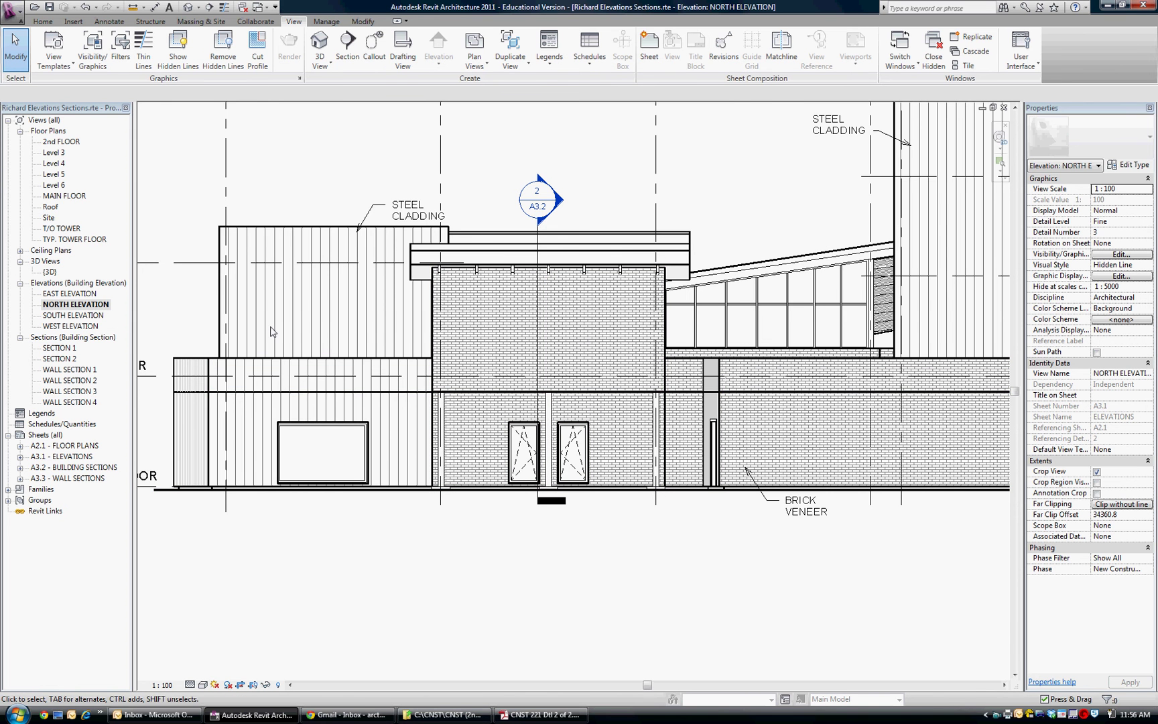
Step: Zoom out to show the whole north elevation, from the tower down to MAIN FLOOR
scroll(315, 394, down, 3)
scroll(409, 429, up, 2)
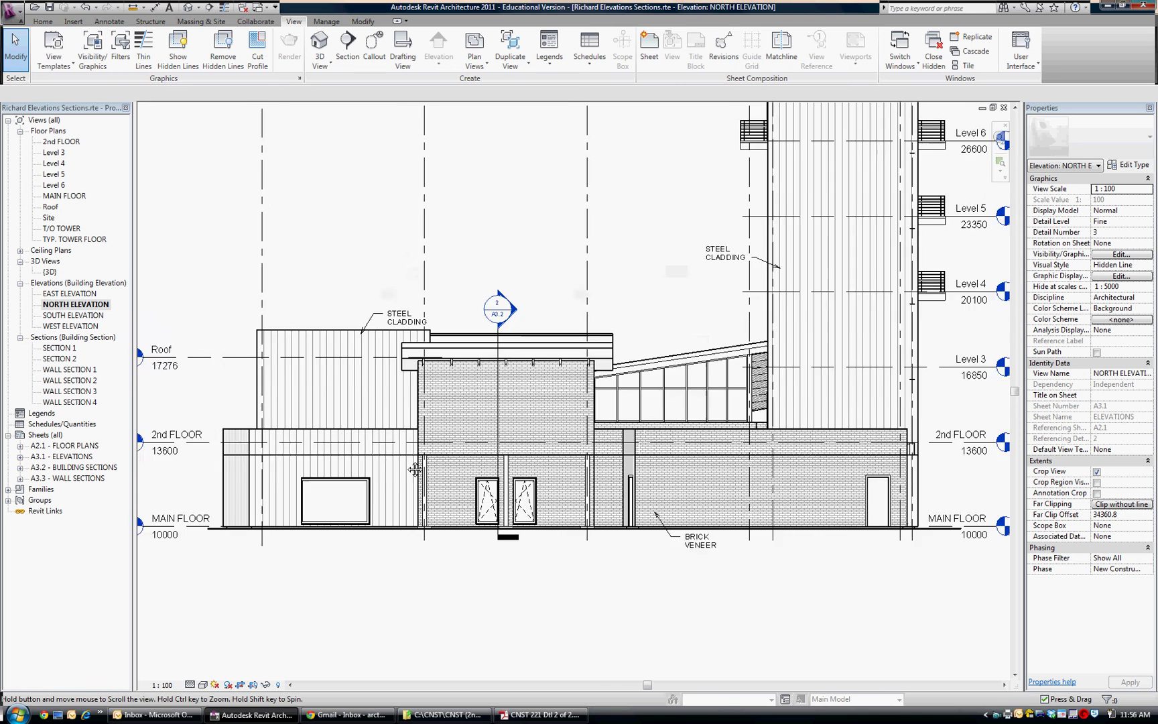
middle_drag(409, 430, 395, 516)
scroll(324, 461, down, 2)
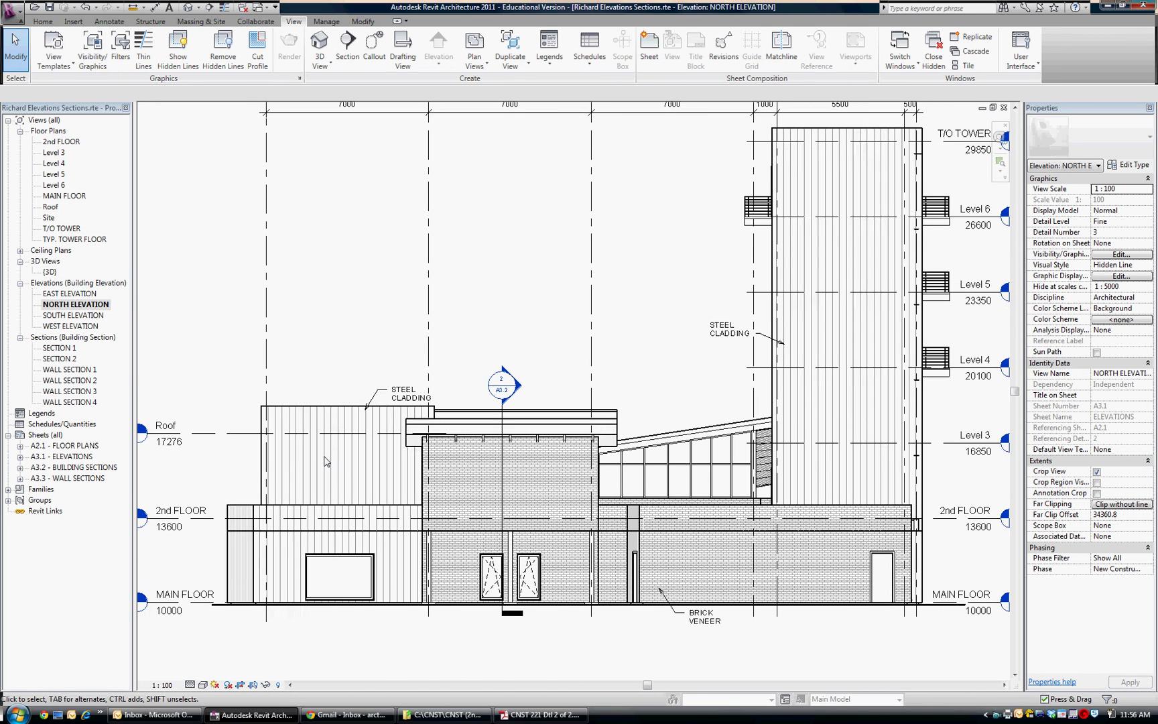